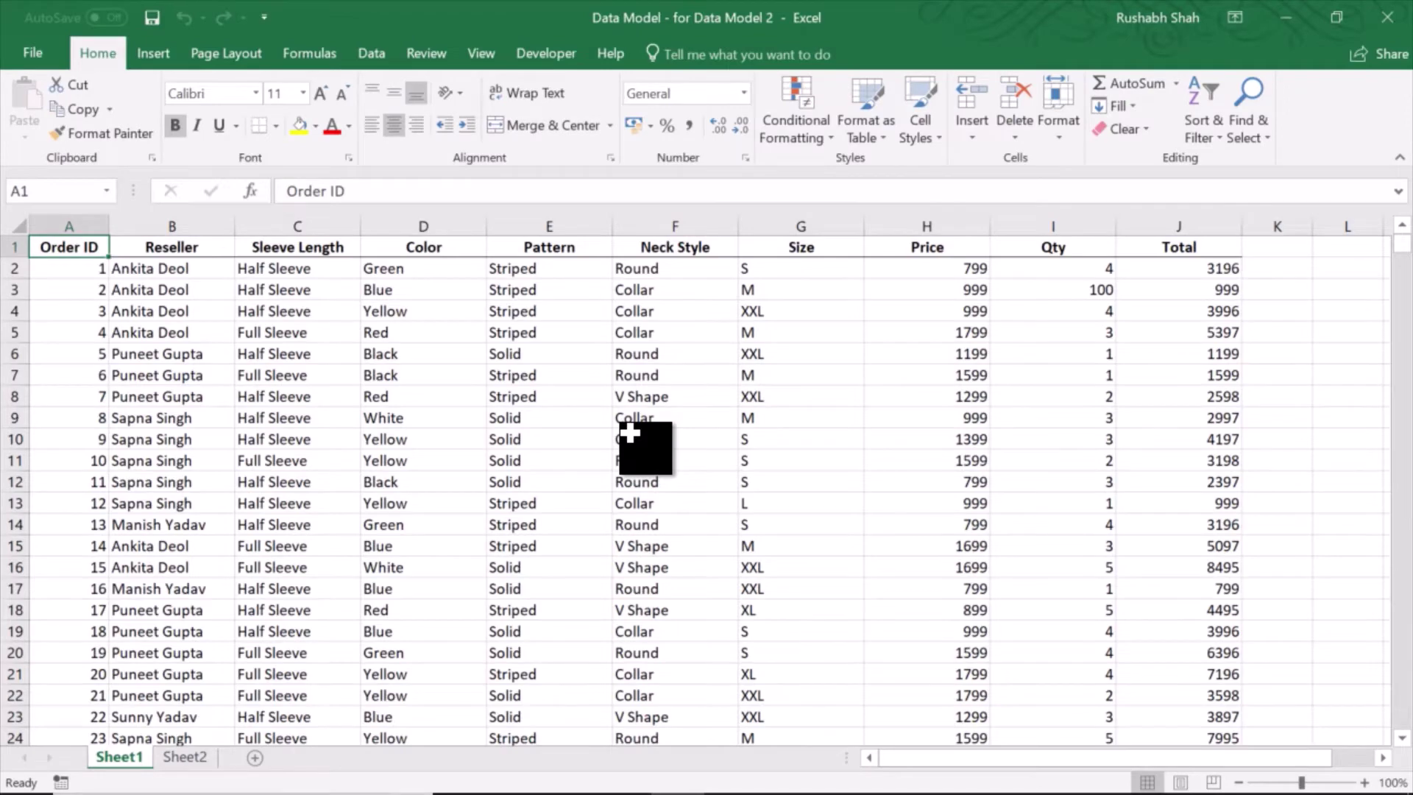
# Abandon a first PivotTable attempt and convert Sheet1's order data into Table1.
pyautogui.click(153, 53)
pyautogui.click(87, 100)
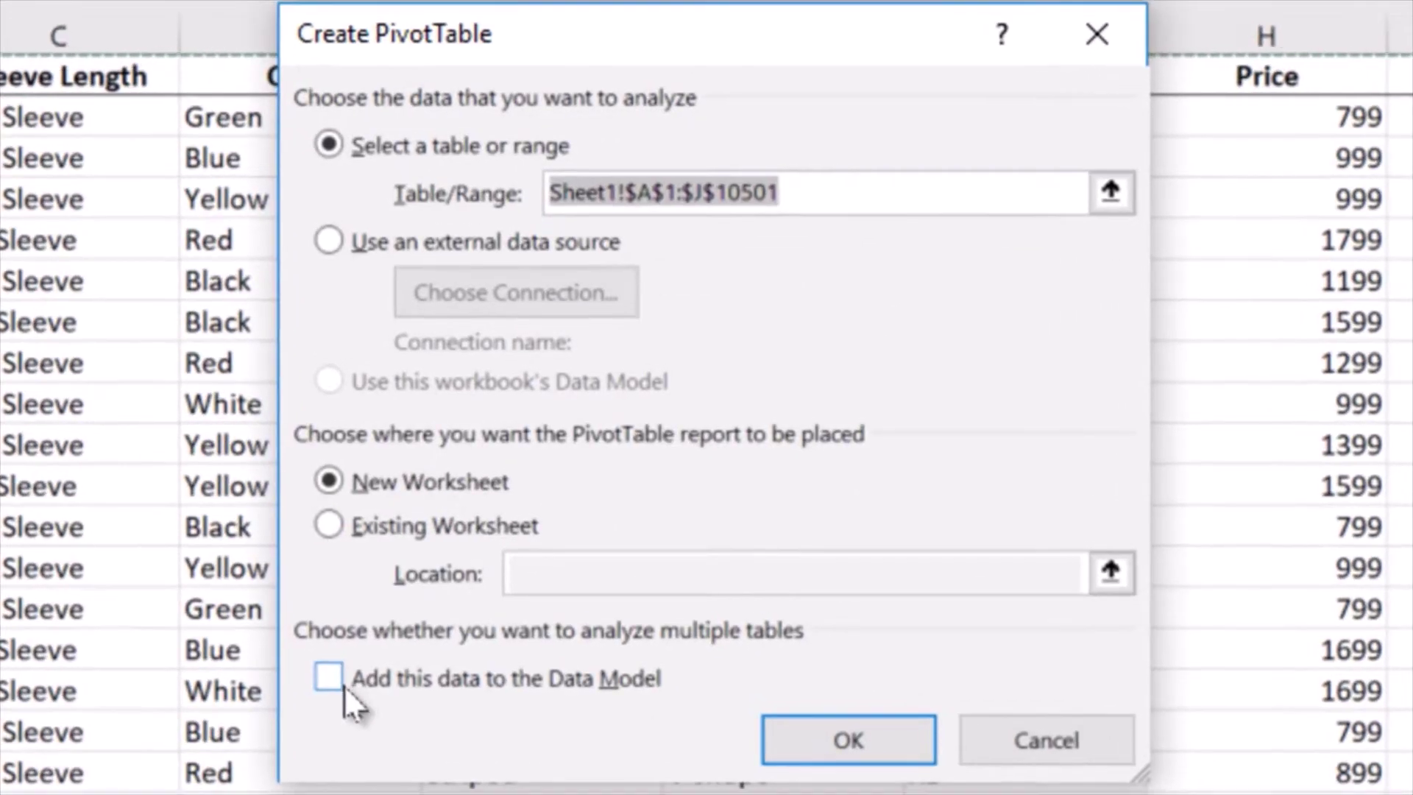
pyautogui.click(343, 686)
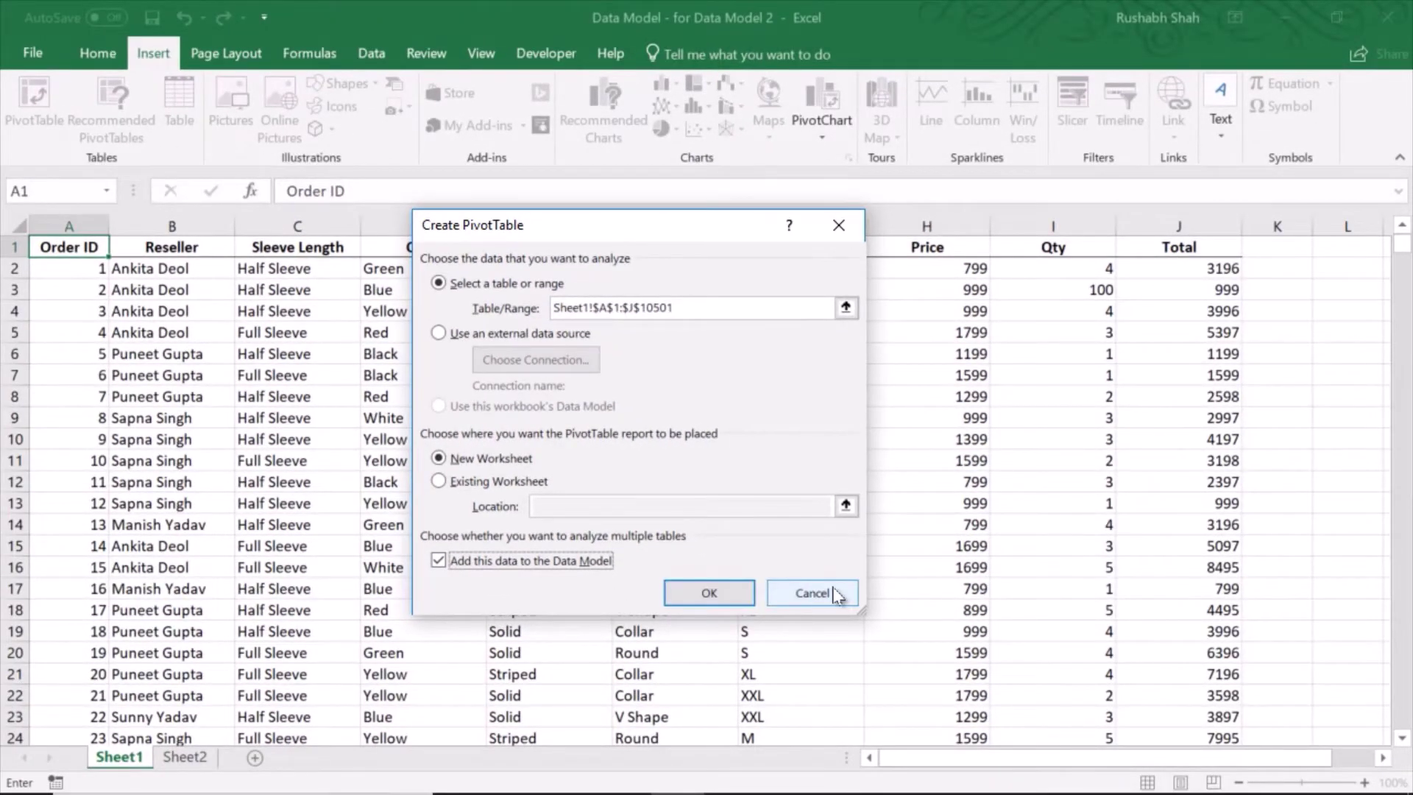
pyautogui.click(826, 593)
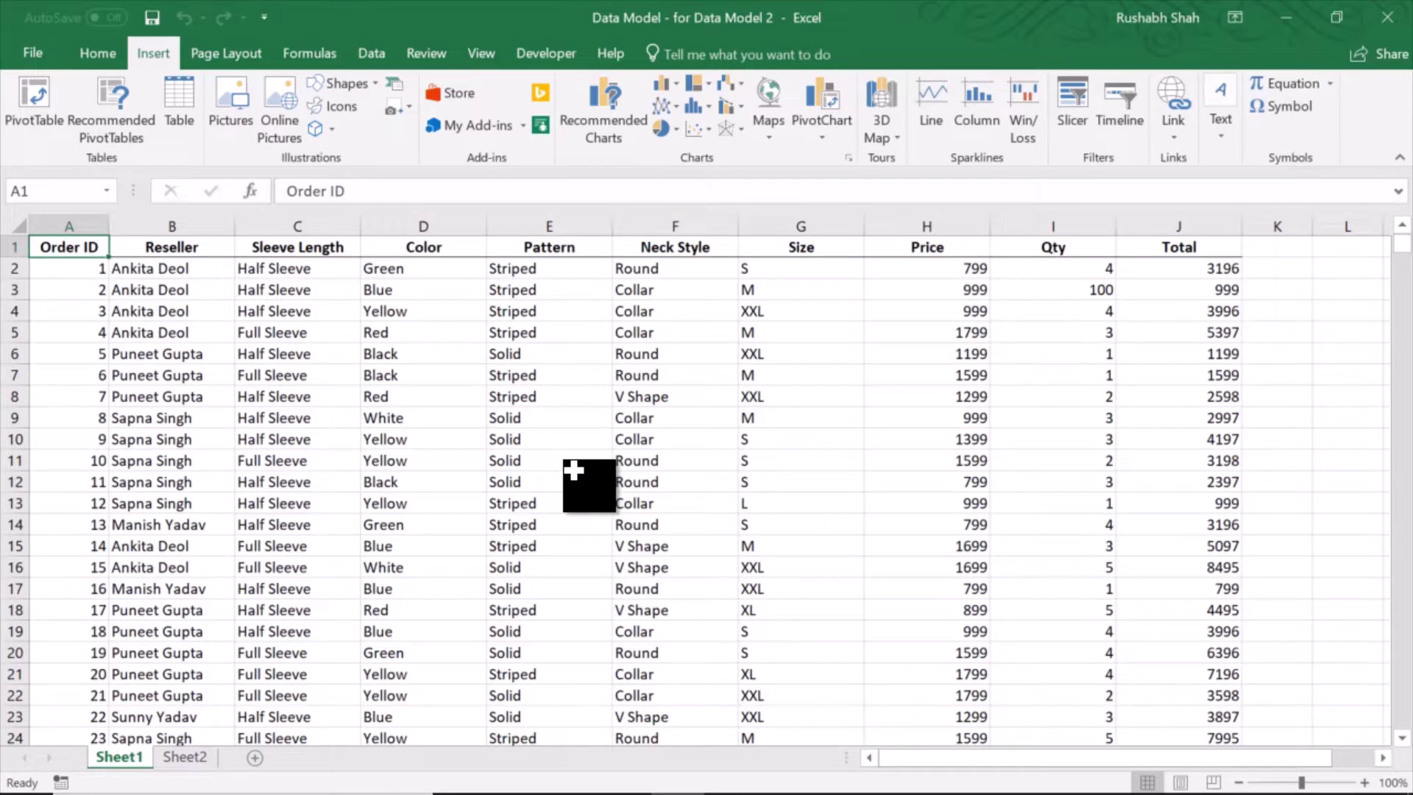
pyautogui.hotkey('ctrl', 't')
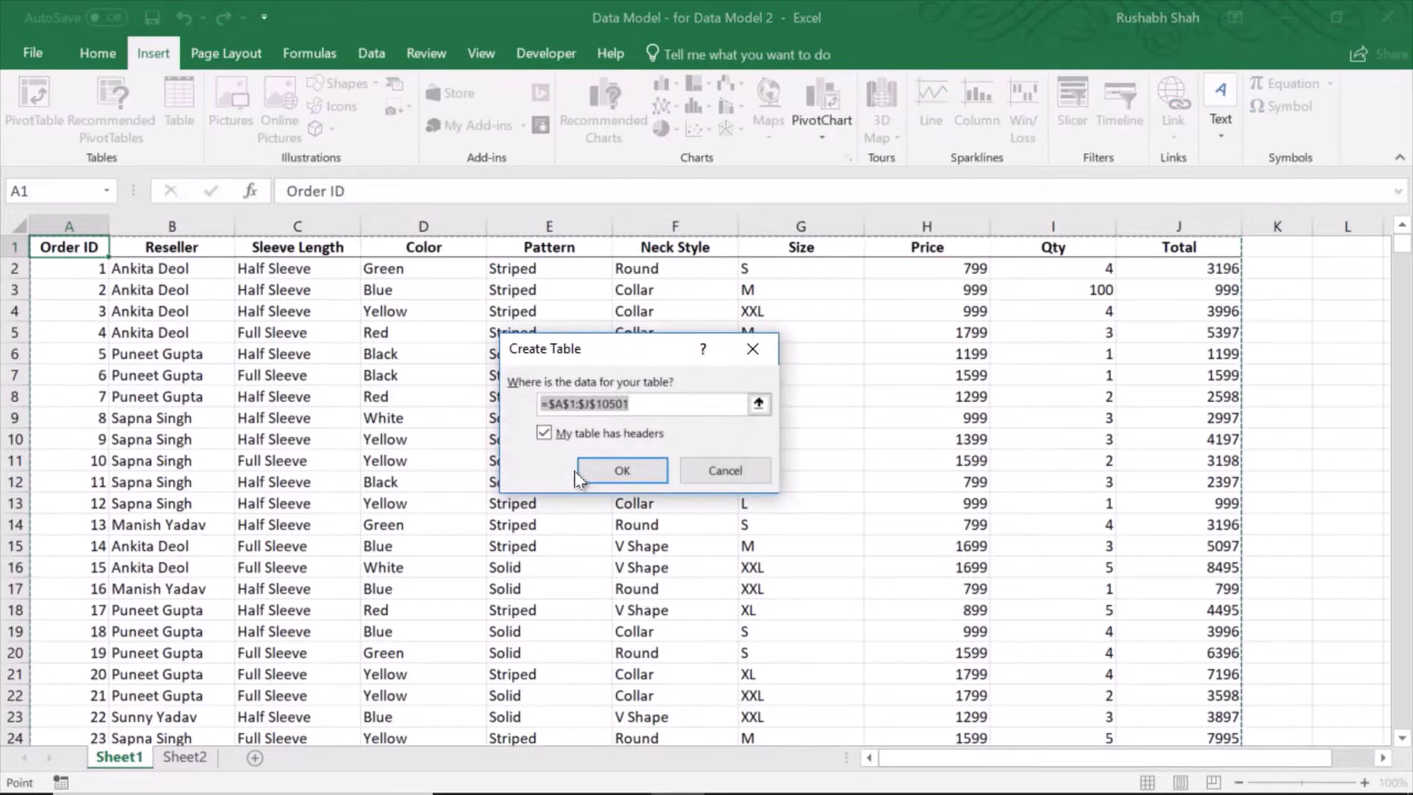
pyautogui.click(583, 473)
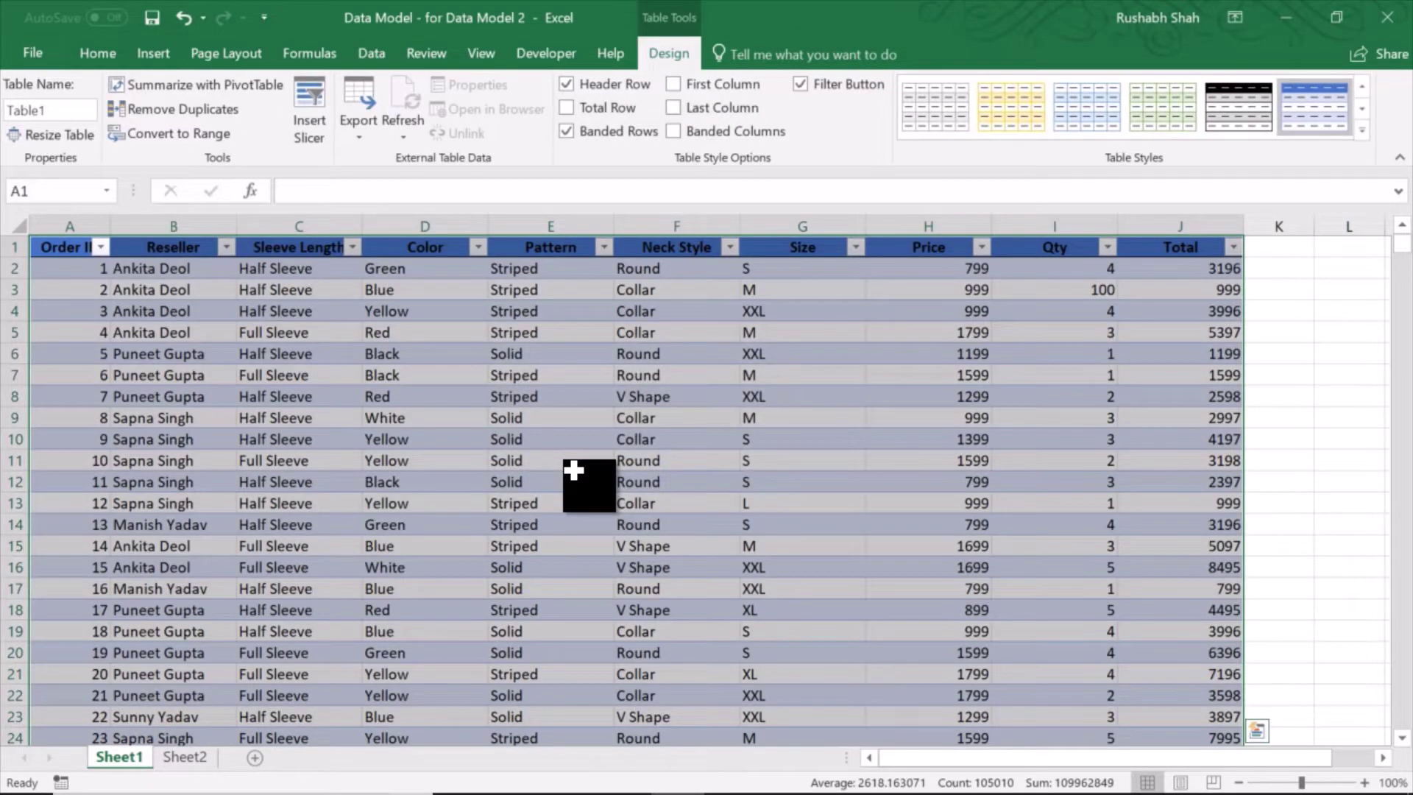
# Convert Sheet2's delivery date data into Table2.
pyautogui.click(197, 762)
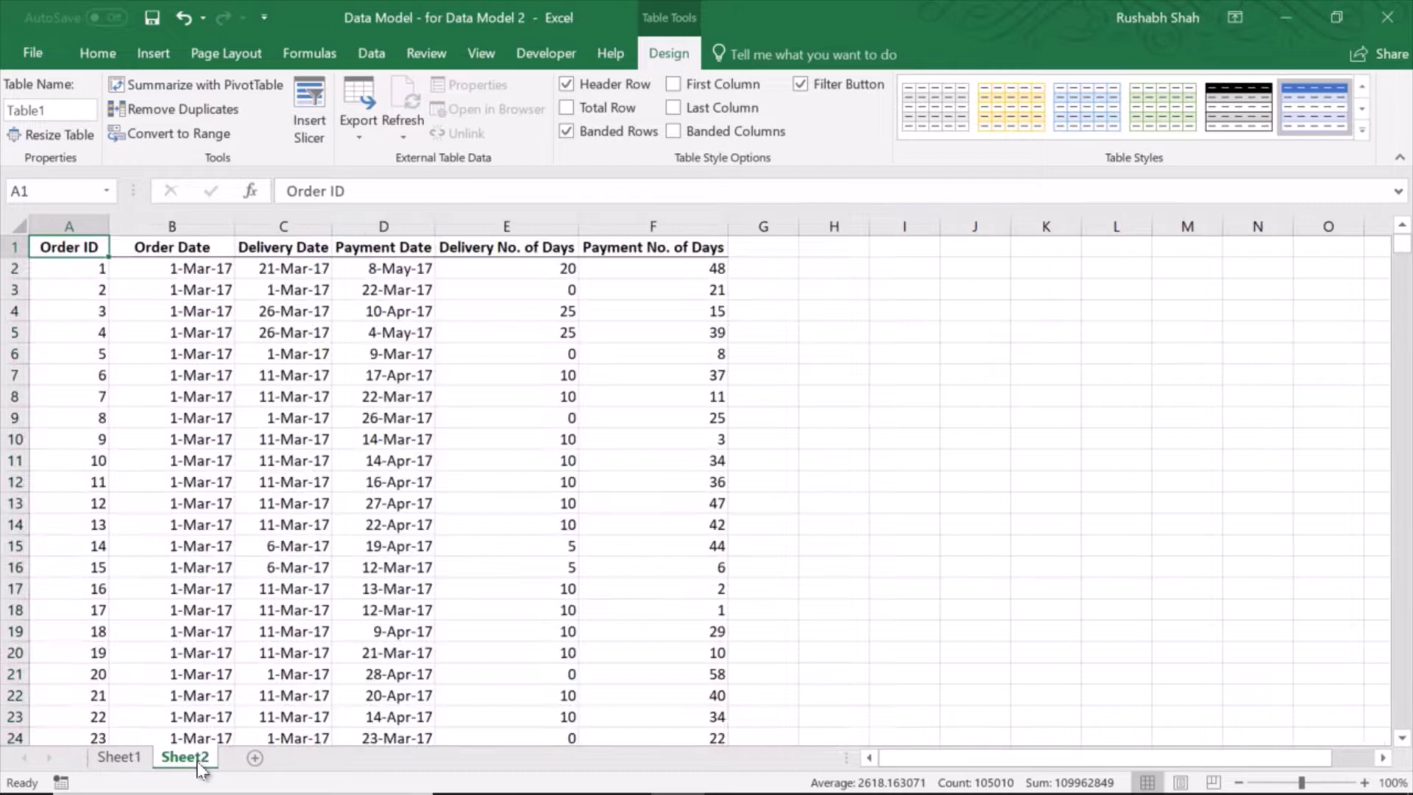
pyautogui.hotkey('ctrl', 't')
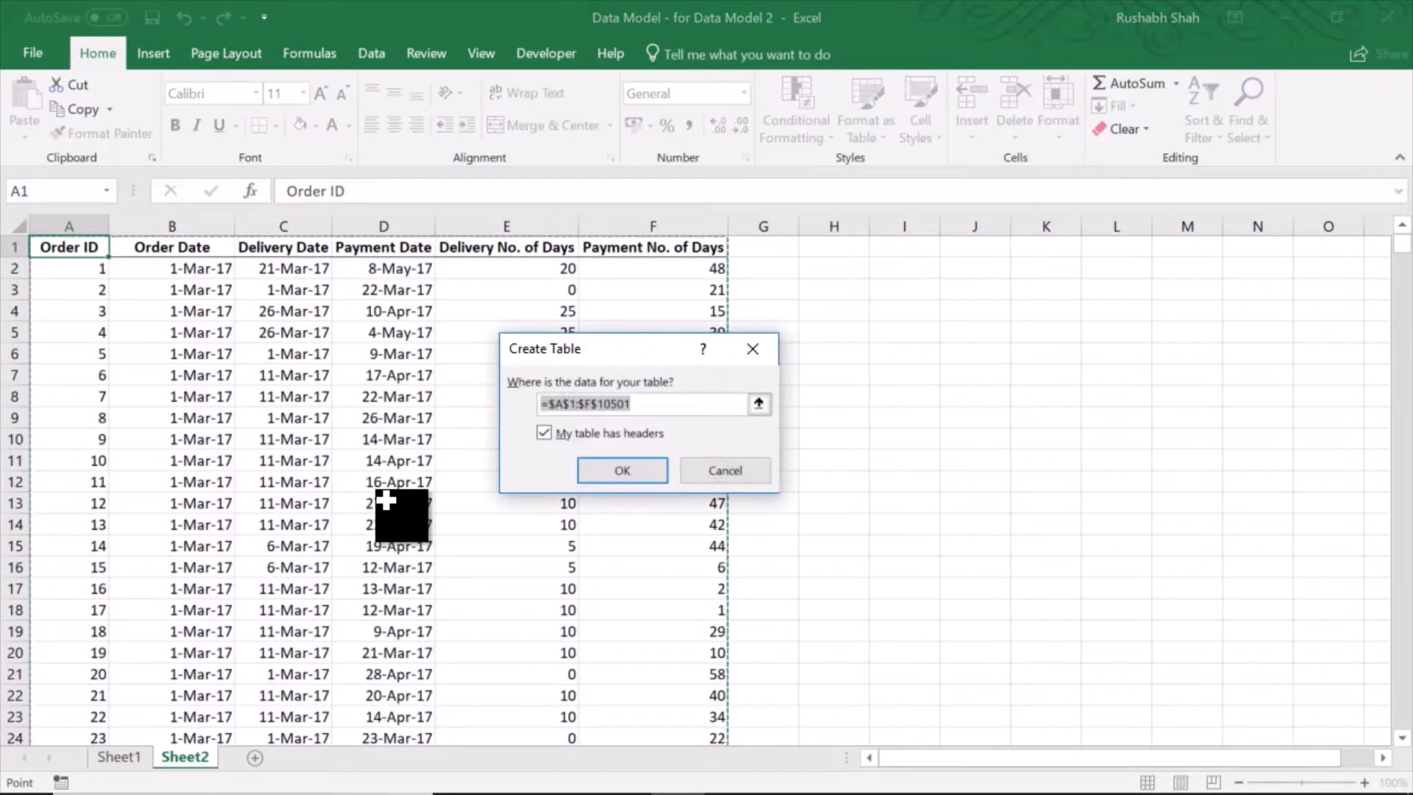
pyautogui.press('Return')
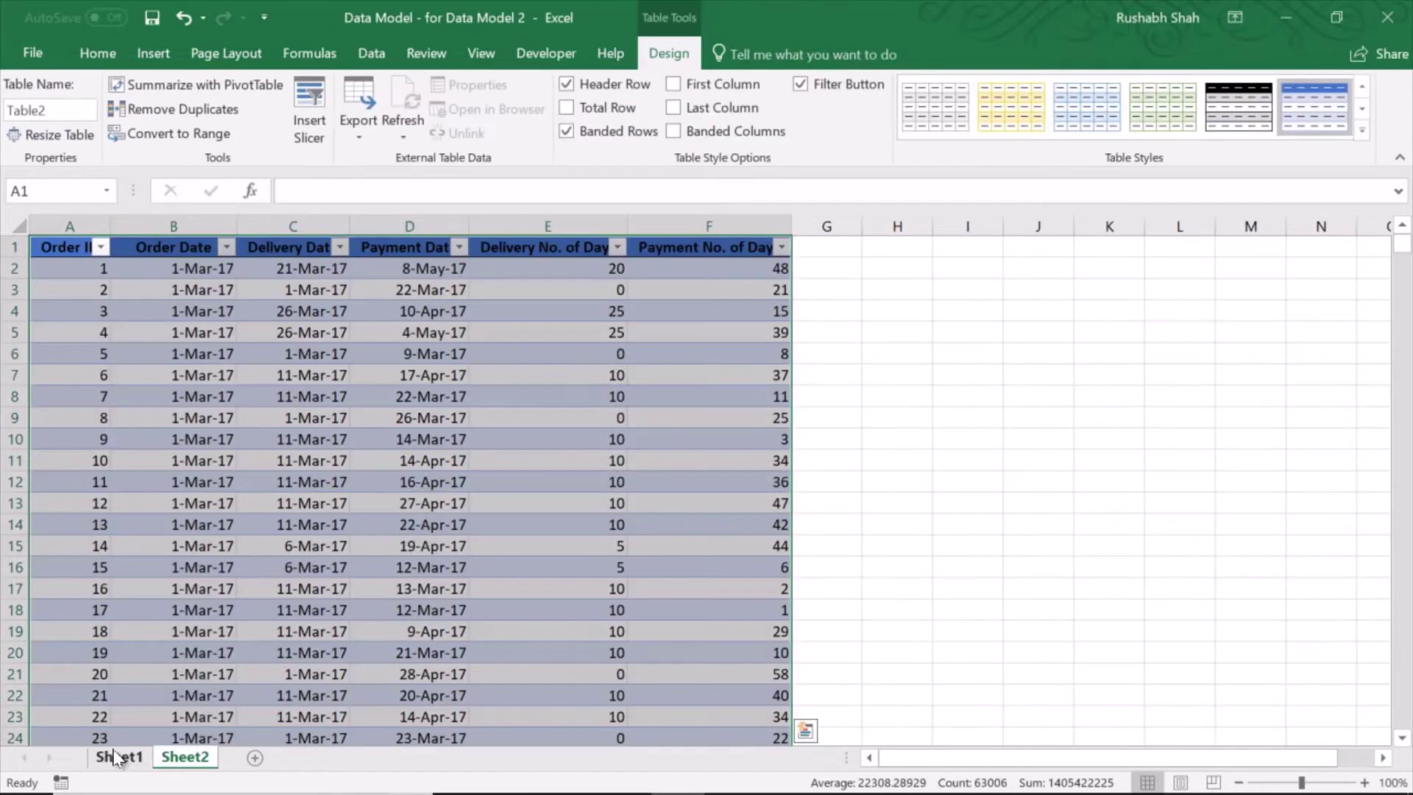
# Back on Sheet1, select Table1 to confirm it runs through row 10501, then return to the top.
pyautogui.click(116, 756)
pyautogui.click(53, 245)
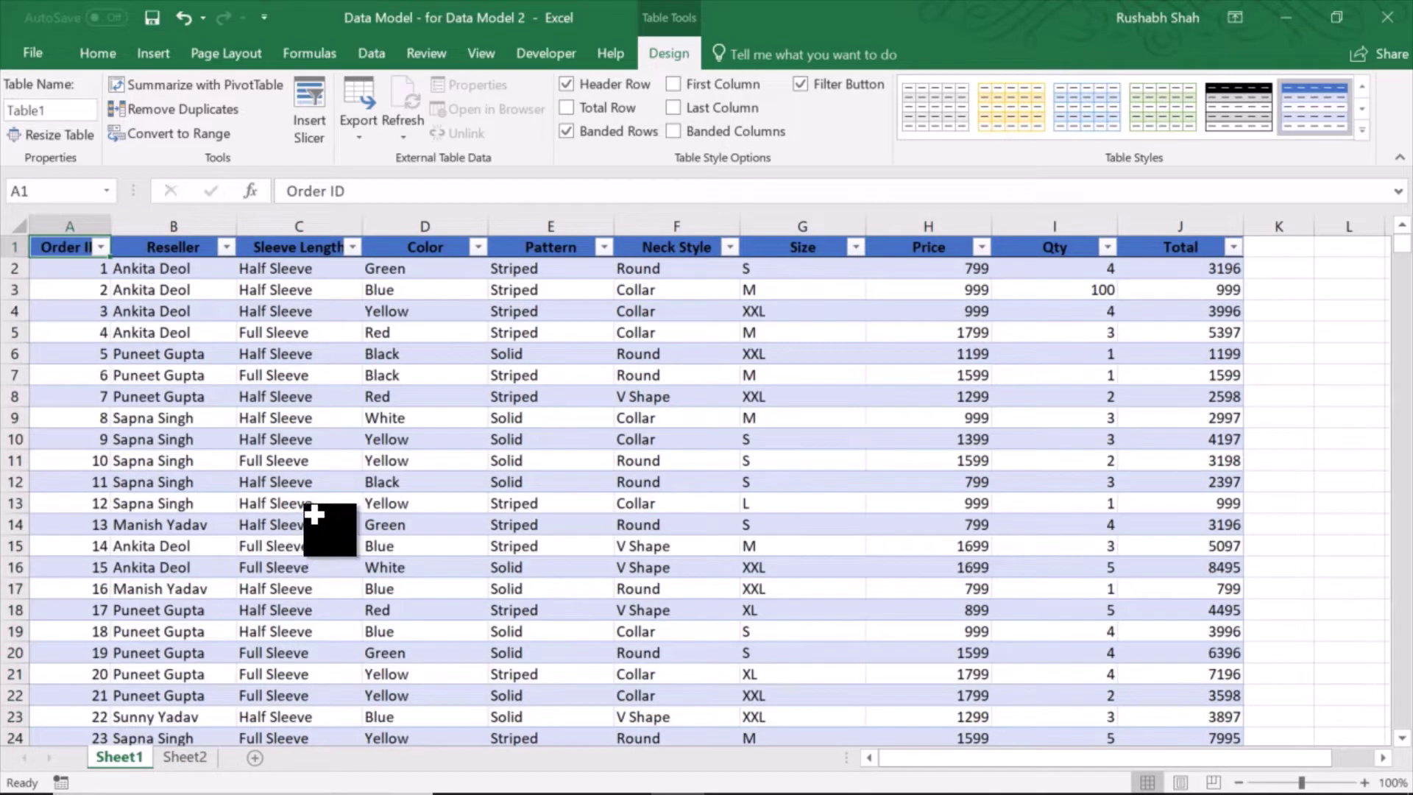
pyautogui.hotkey('ctrl', 'shift', 'End')
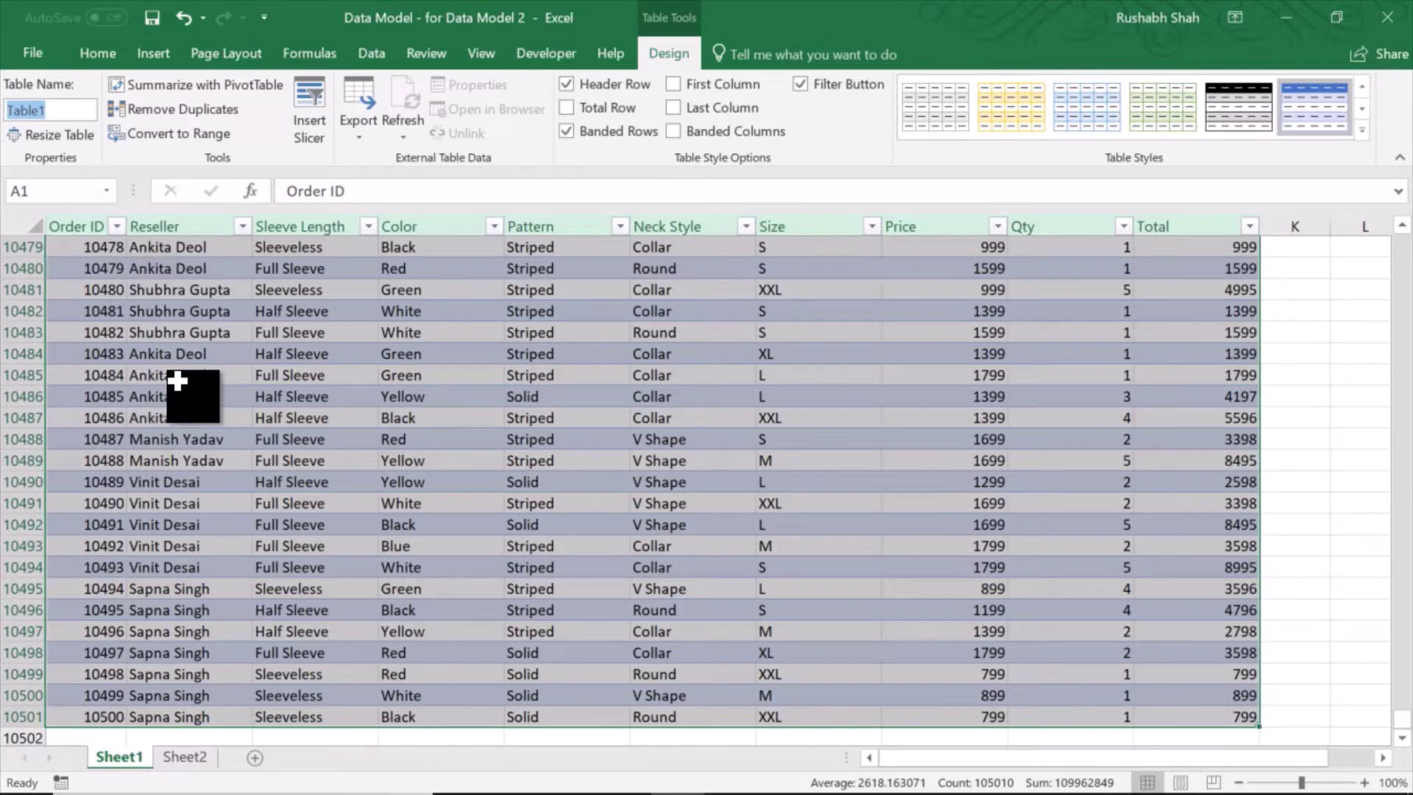
pyautogui.hotkey('ctrl', 'Home')
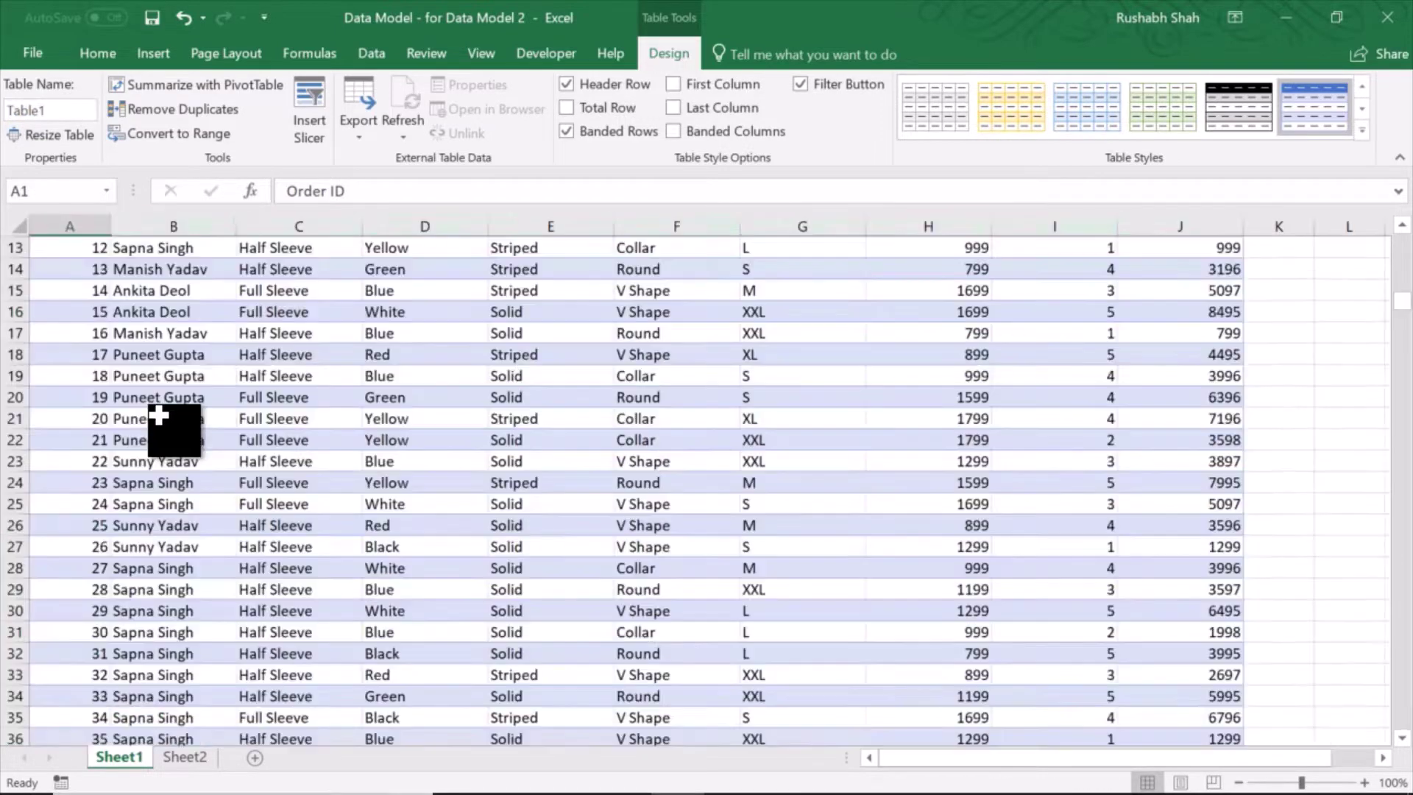
pyautogui.scroll(4, 158, 416)
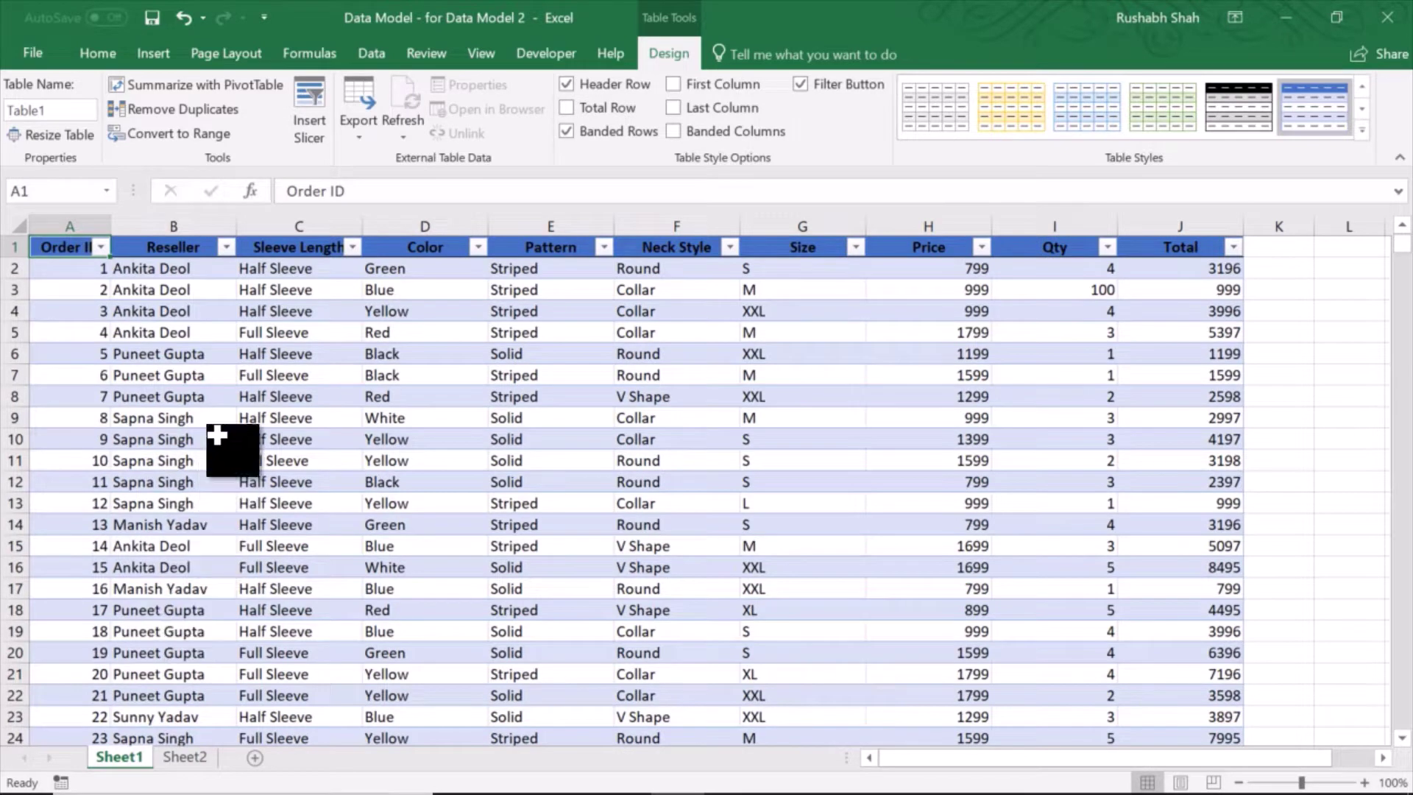
# Insert a PivotTable from Table1 on a new worksheet with 'Add this data to the Data Model' ticked.
pyautogui.click(148, 51)
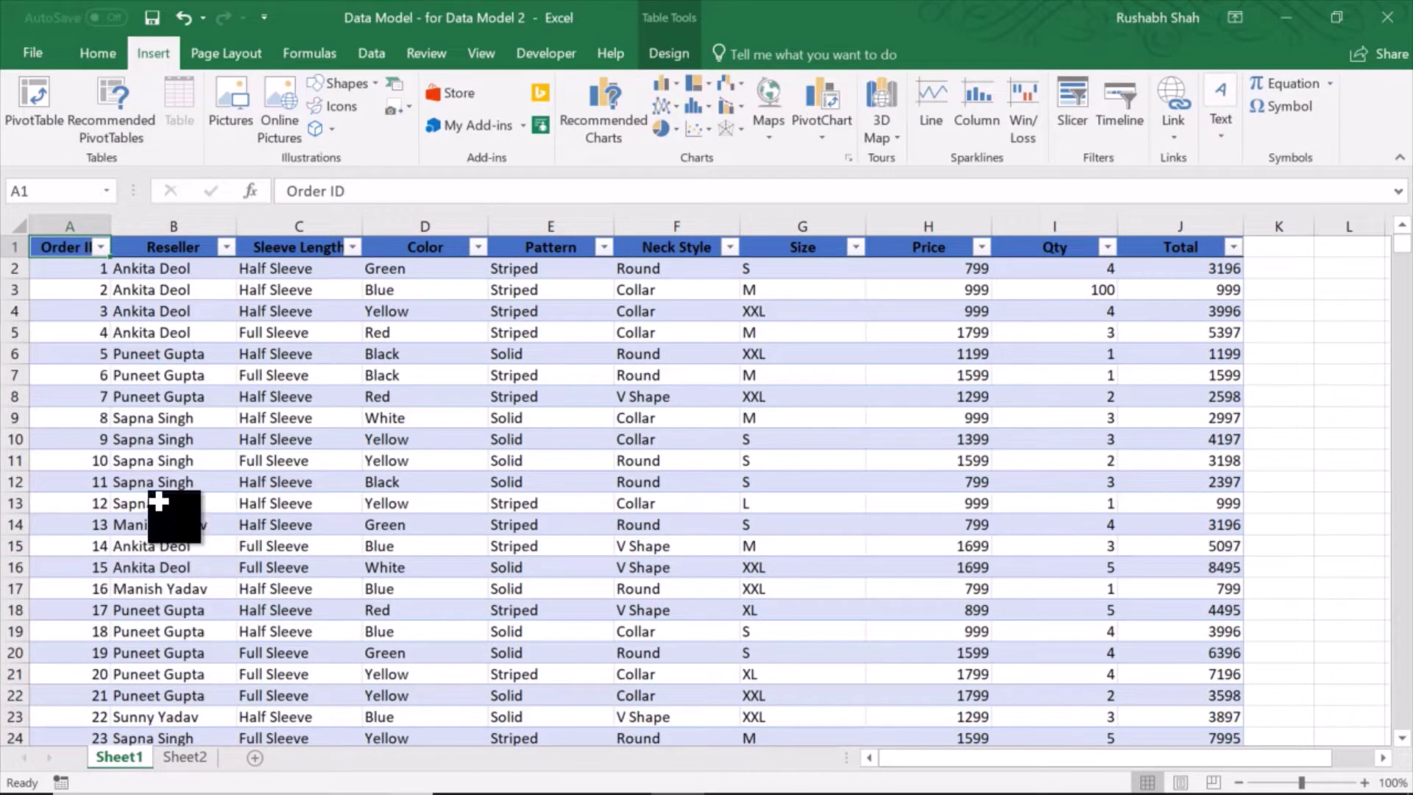
pyautogui.click(31, 131)
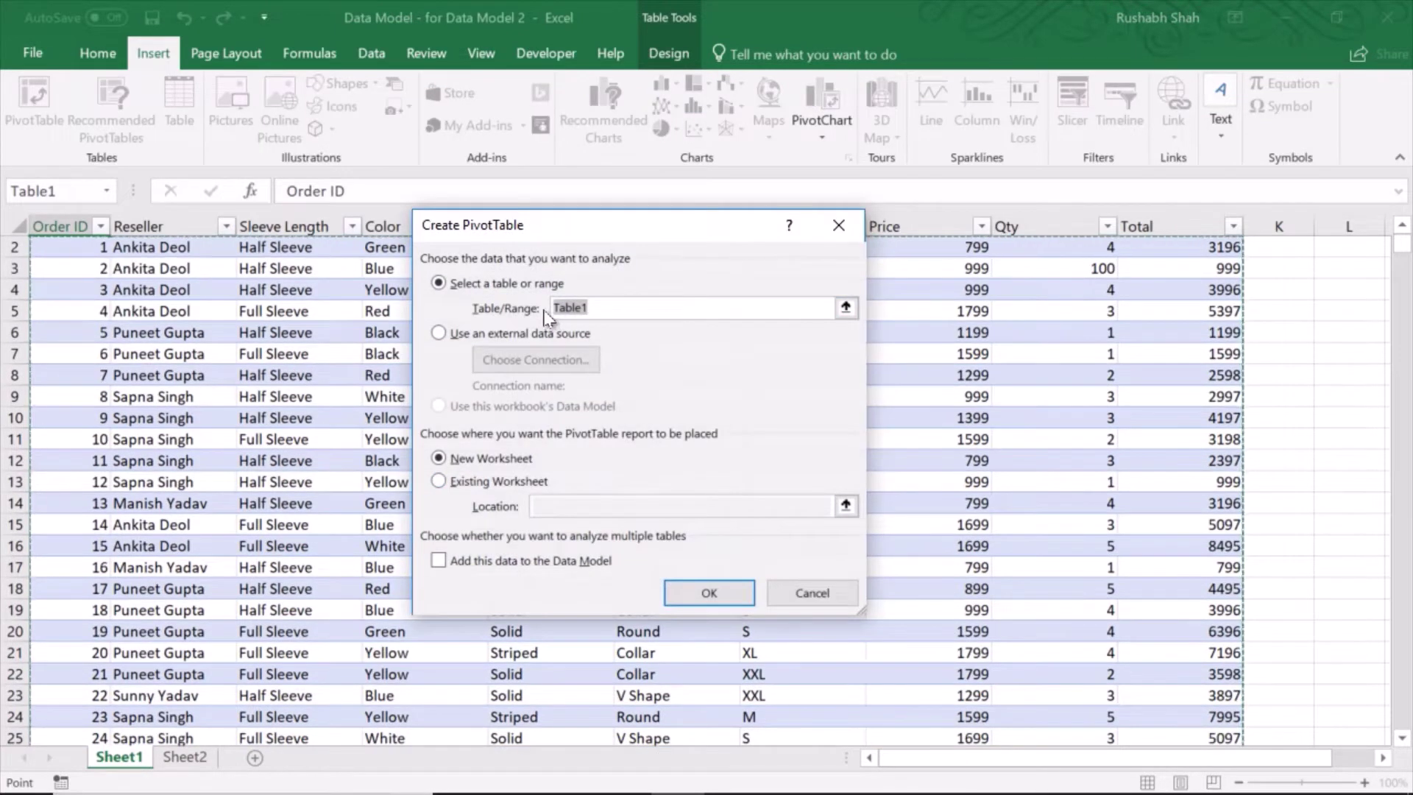
pyautogui.click(479, 568)
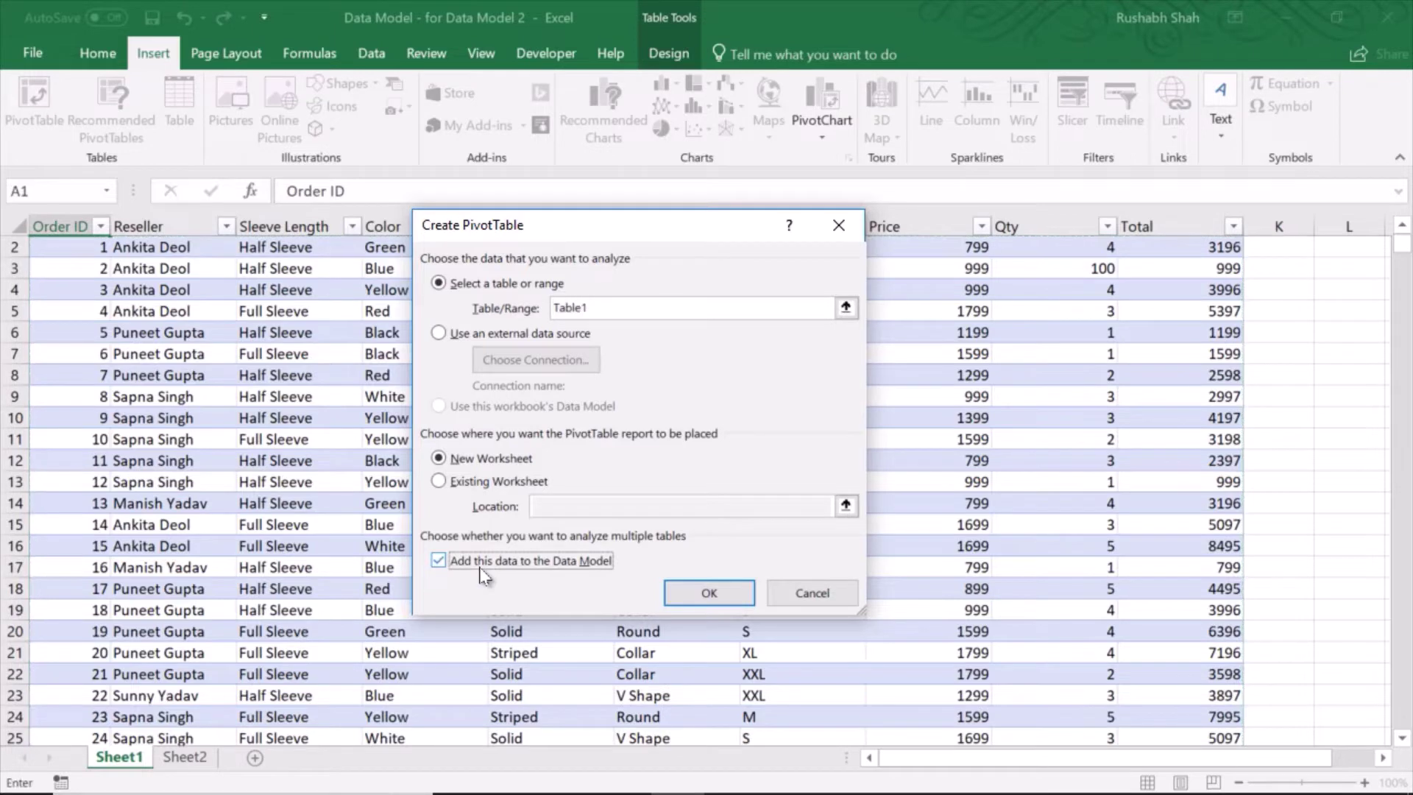
pyautogui.click(691, 594)
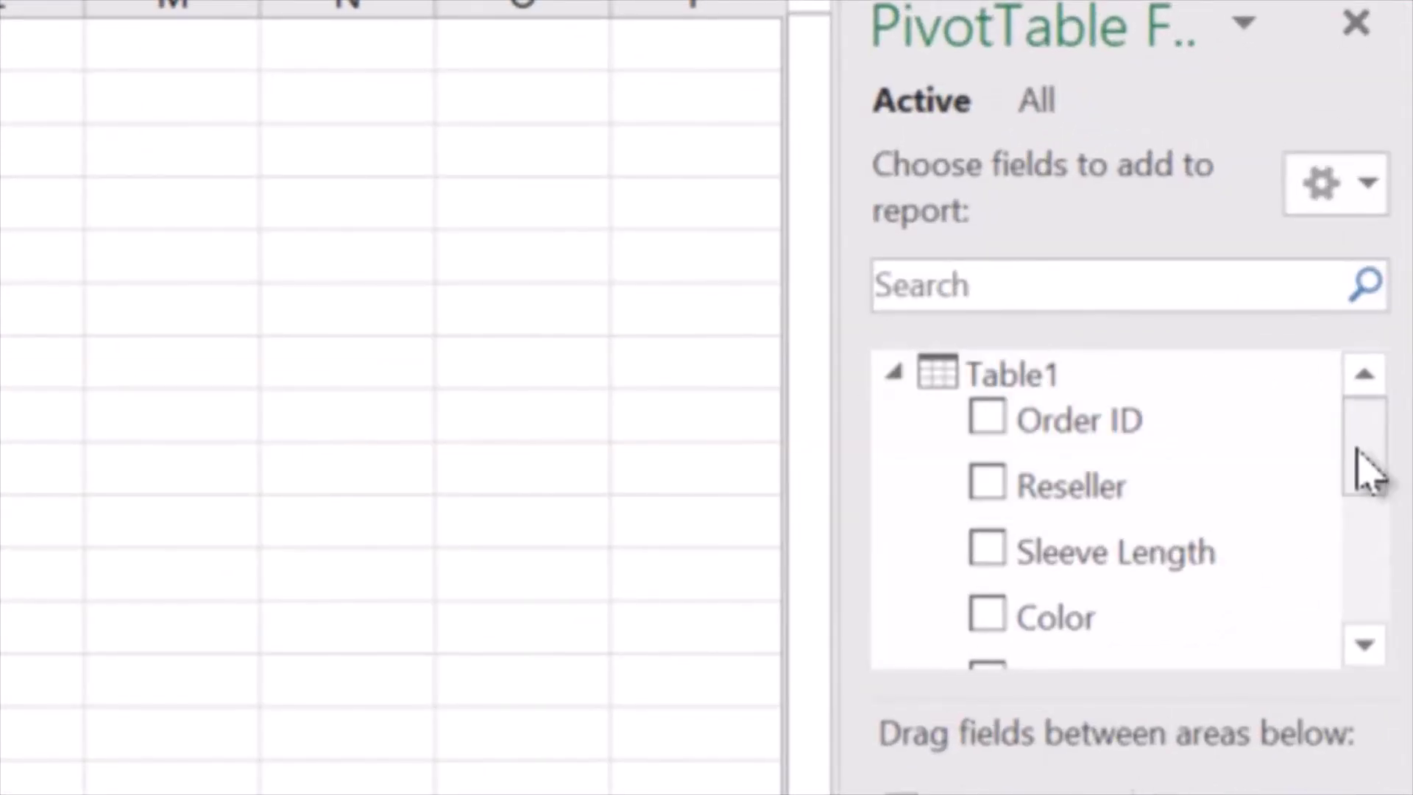
# Switch the PivotTable field list between Active and All to find Table1 and Table2 fields.
pyautogui.moveTo(1365, 467)
pyautogui.mouseDown()
pyautogui.moveTo(1356, 592)
pyautogui.moveTo(1363, 467)
pyautogui.mouseUp()
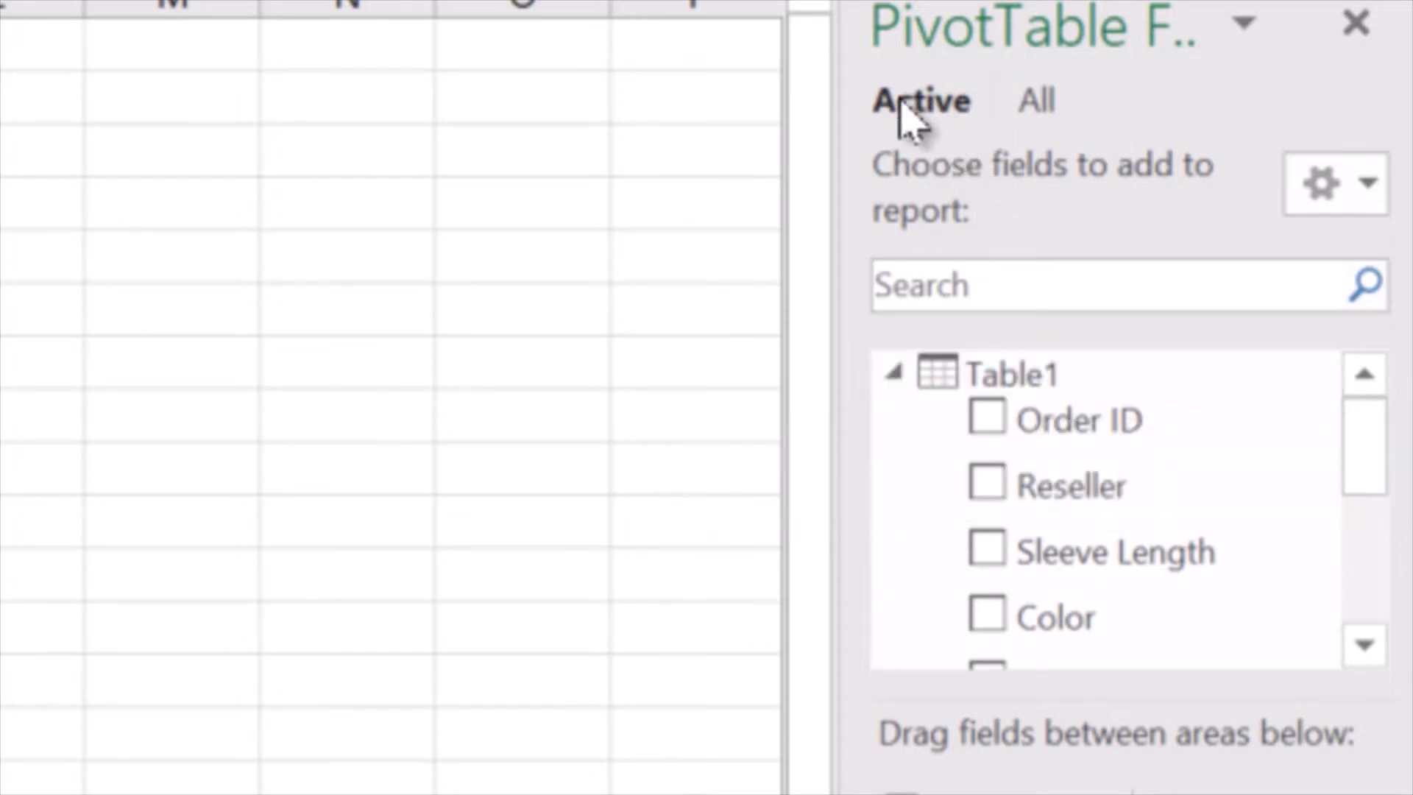
pyautogui.moveTo(1378, 486); pyautogui.dragTo(1337, 439)
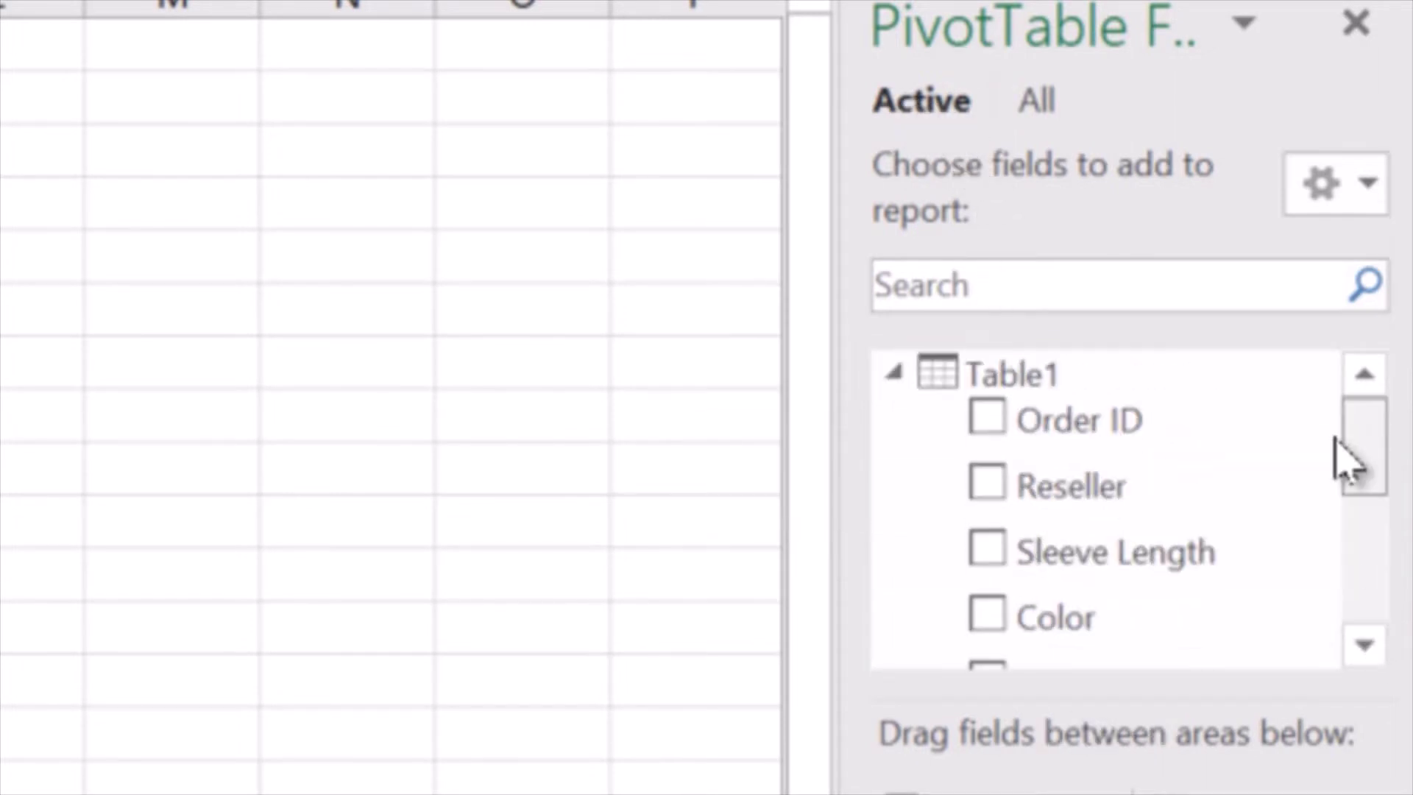
pyautogui.click(1057, 112)
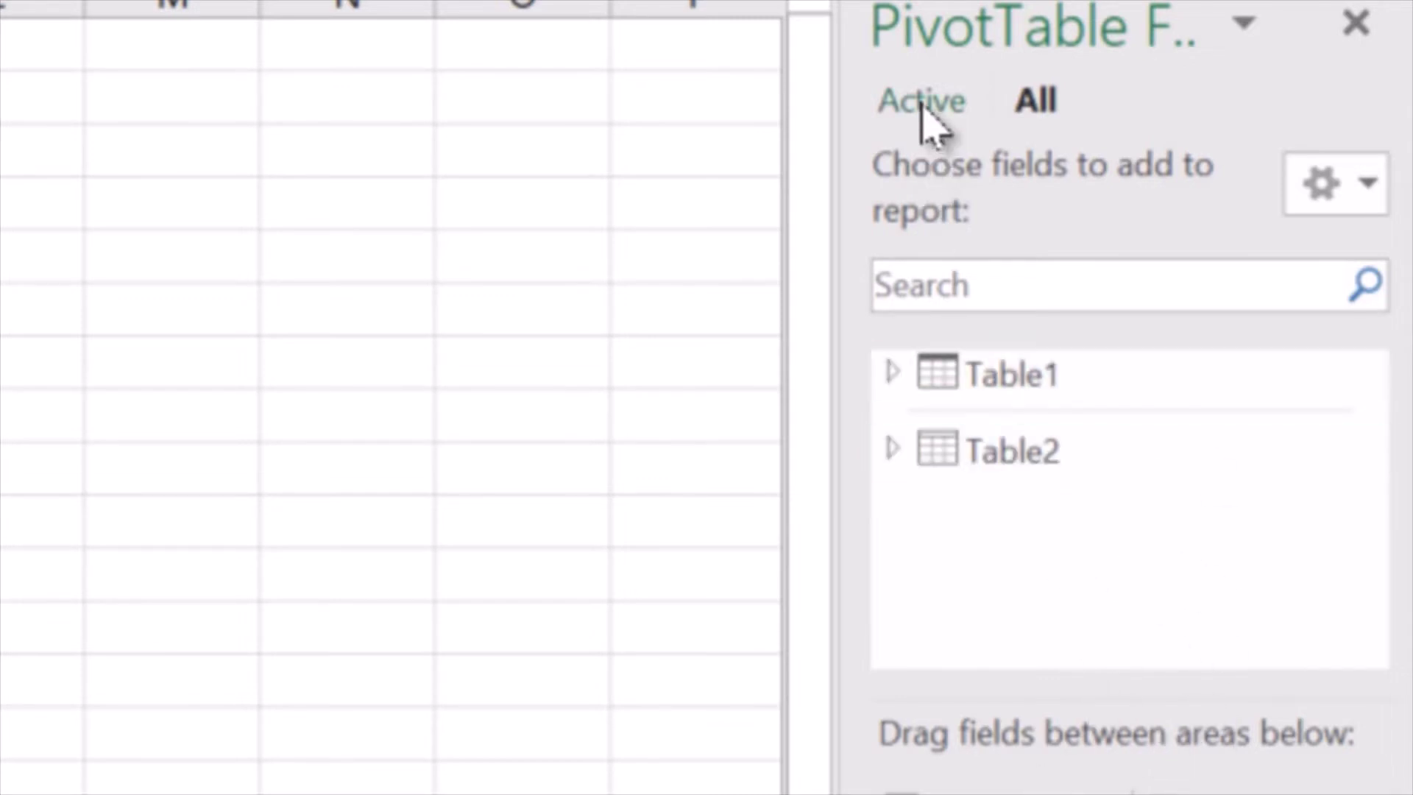
pyautogui.click(924, 103)
pyautogui.moveTo(1378, 466); pyautogui.dragTo(1361, 431)
pyautogui.moveTo(1126, 426); pyautogui.dragTo(1137, 346)
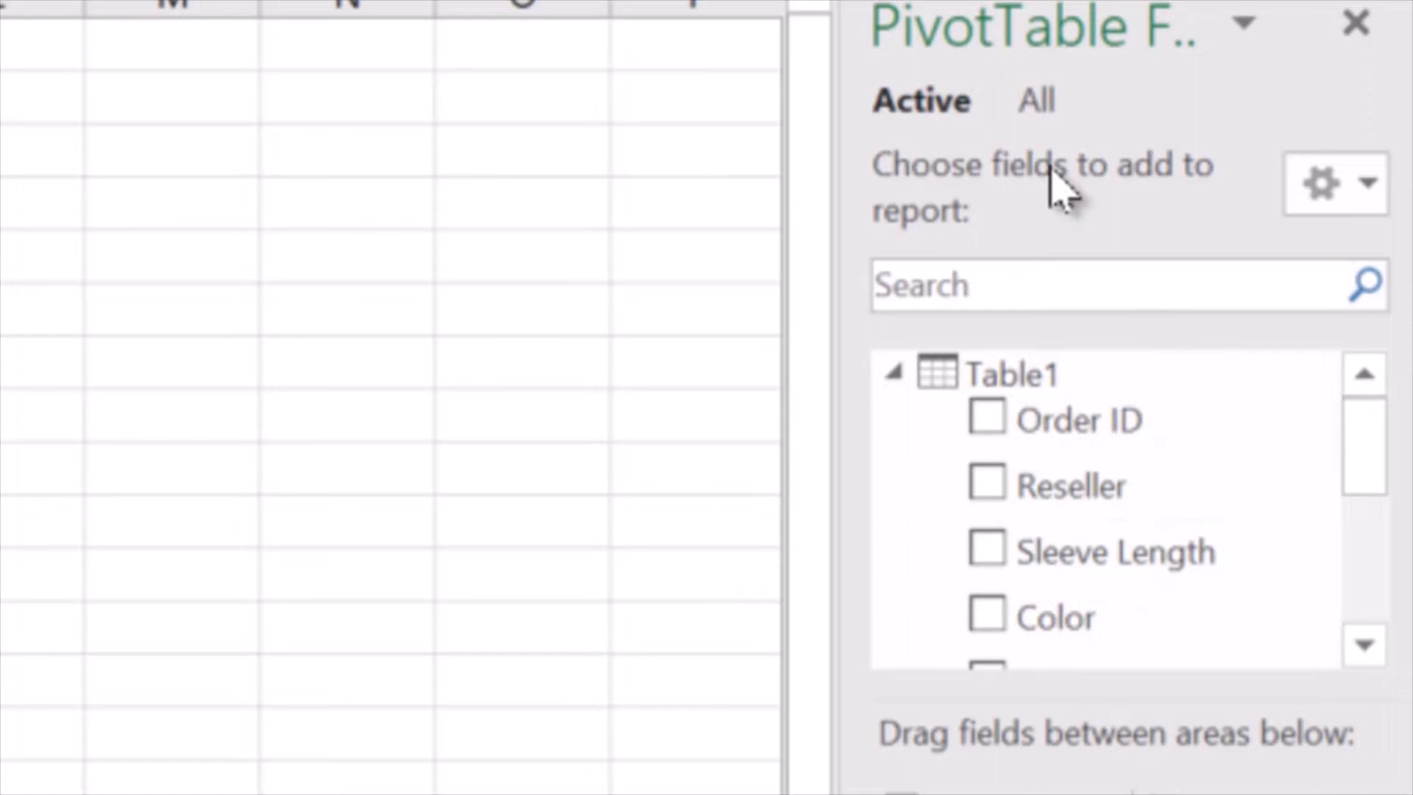
pyautogui.click(1049, 106)
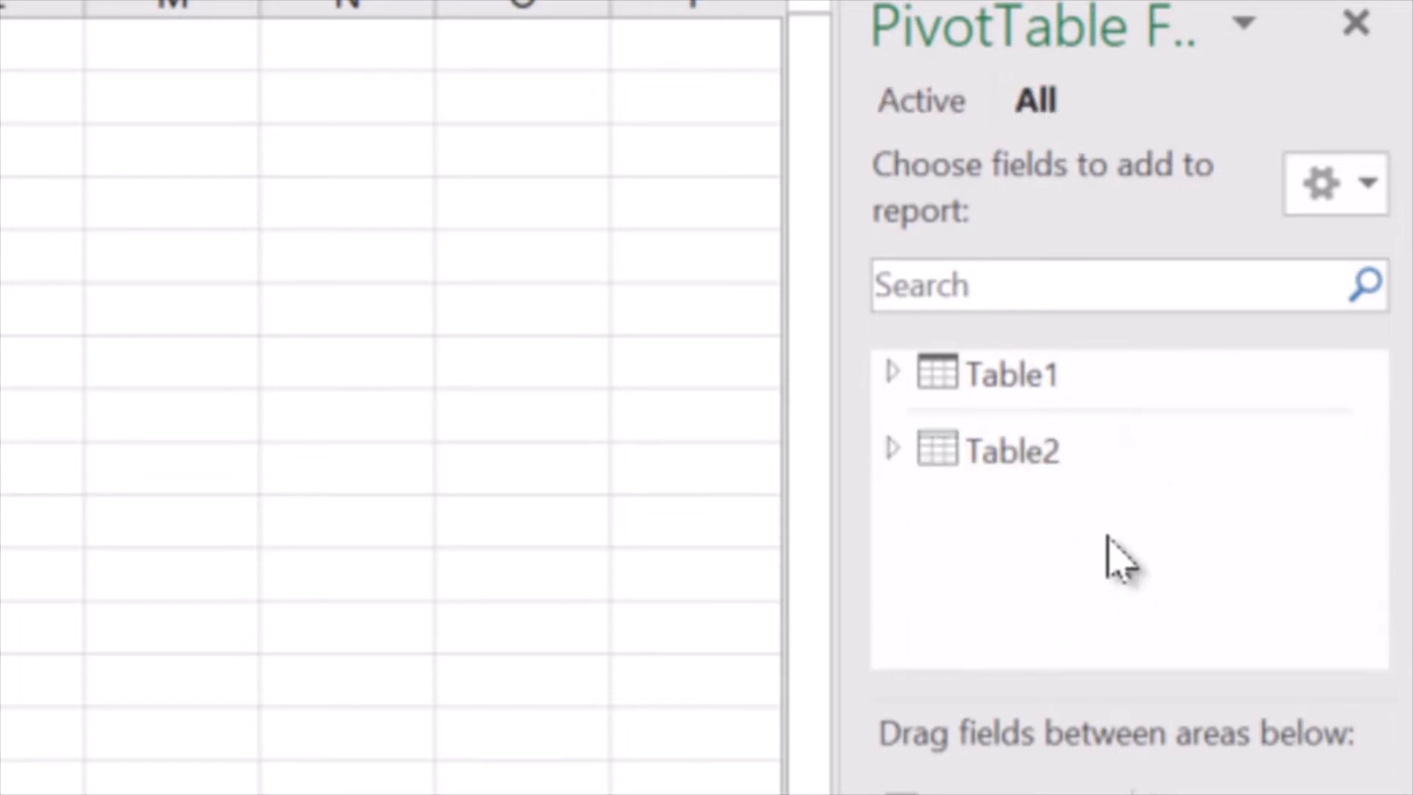
pyautogui.click(948, 110)
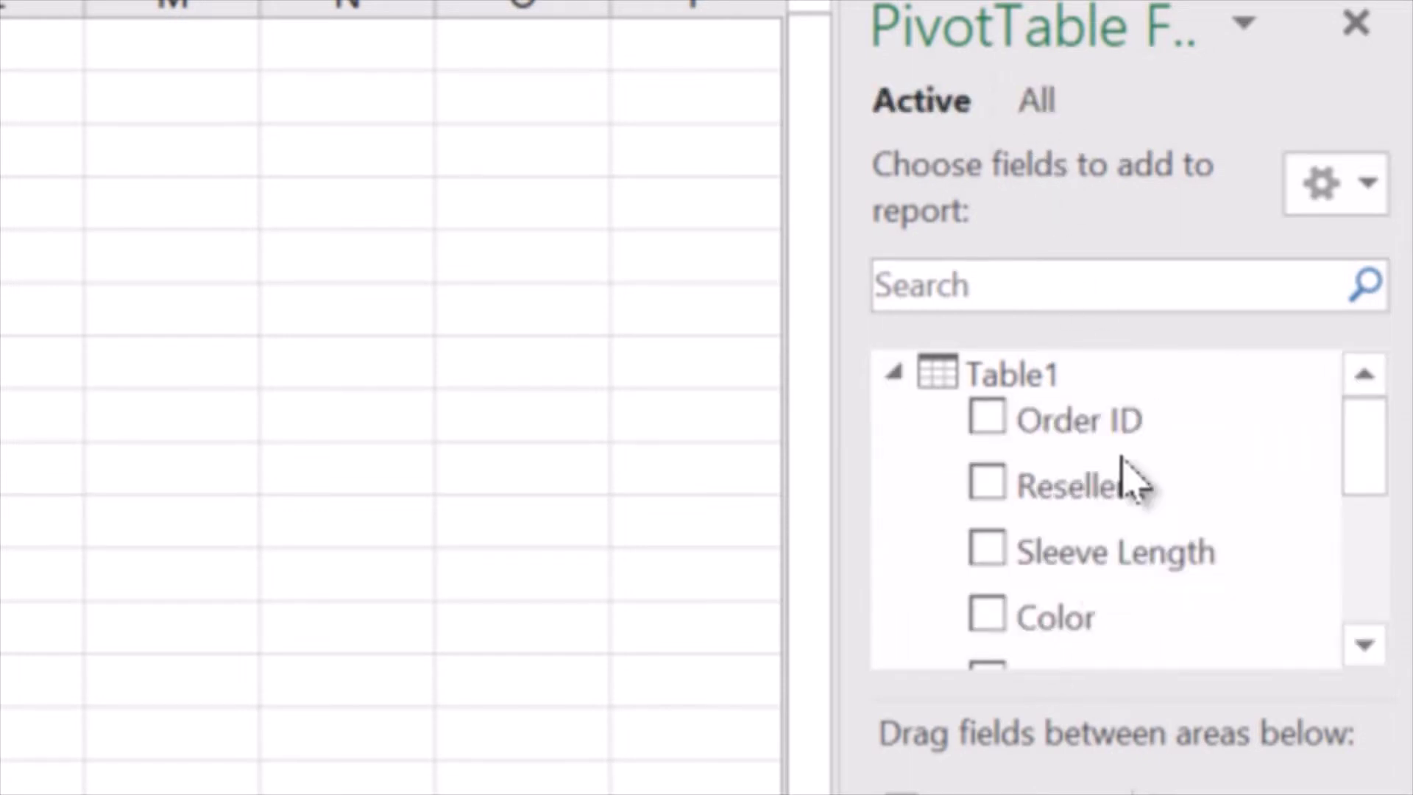
pyautogui.moveTo(1373, 449)
pyautogui.mouseDown()
pyautogui.moveTo(1379, 609)
pyautogui.moveTo(1362, 454)
pyautogui.mouseUp()
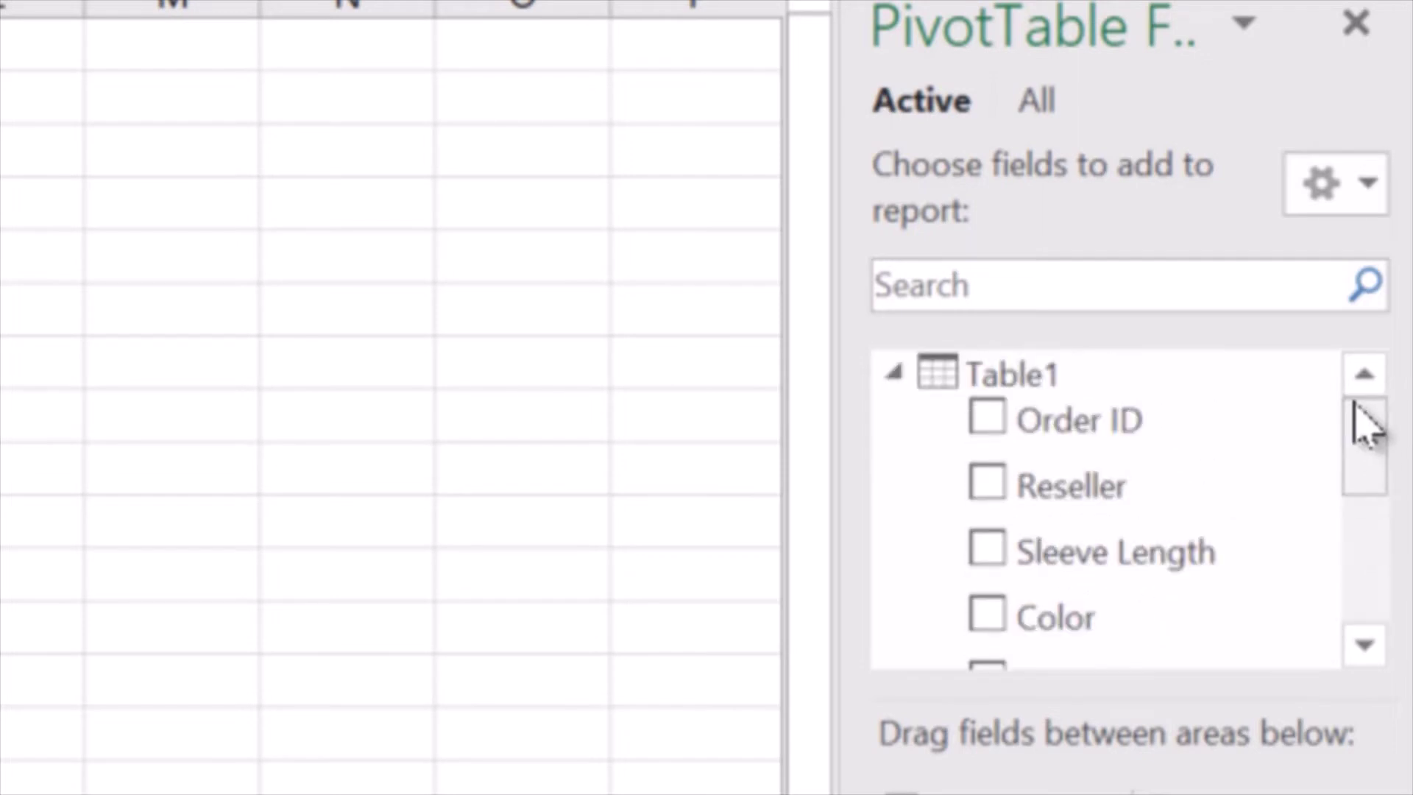
# Apply Show in Active Tab to Table2 so its fields join Table1's in the Active list.
pyautogui.click(1052, 110)
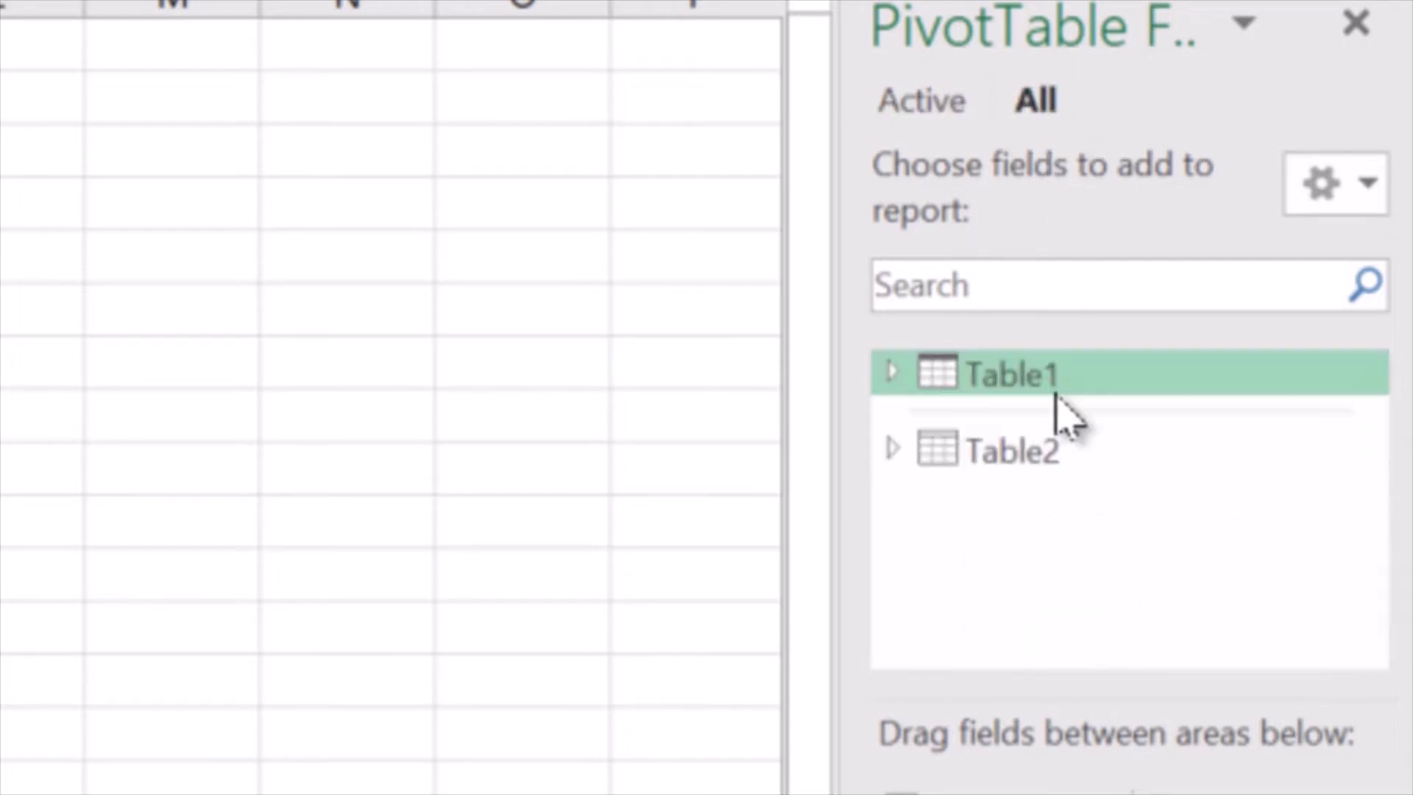
pyautogui.rightClick(1043, 464)
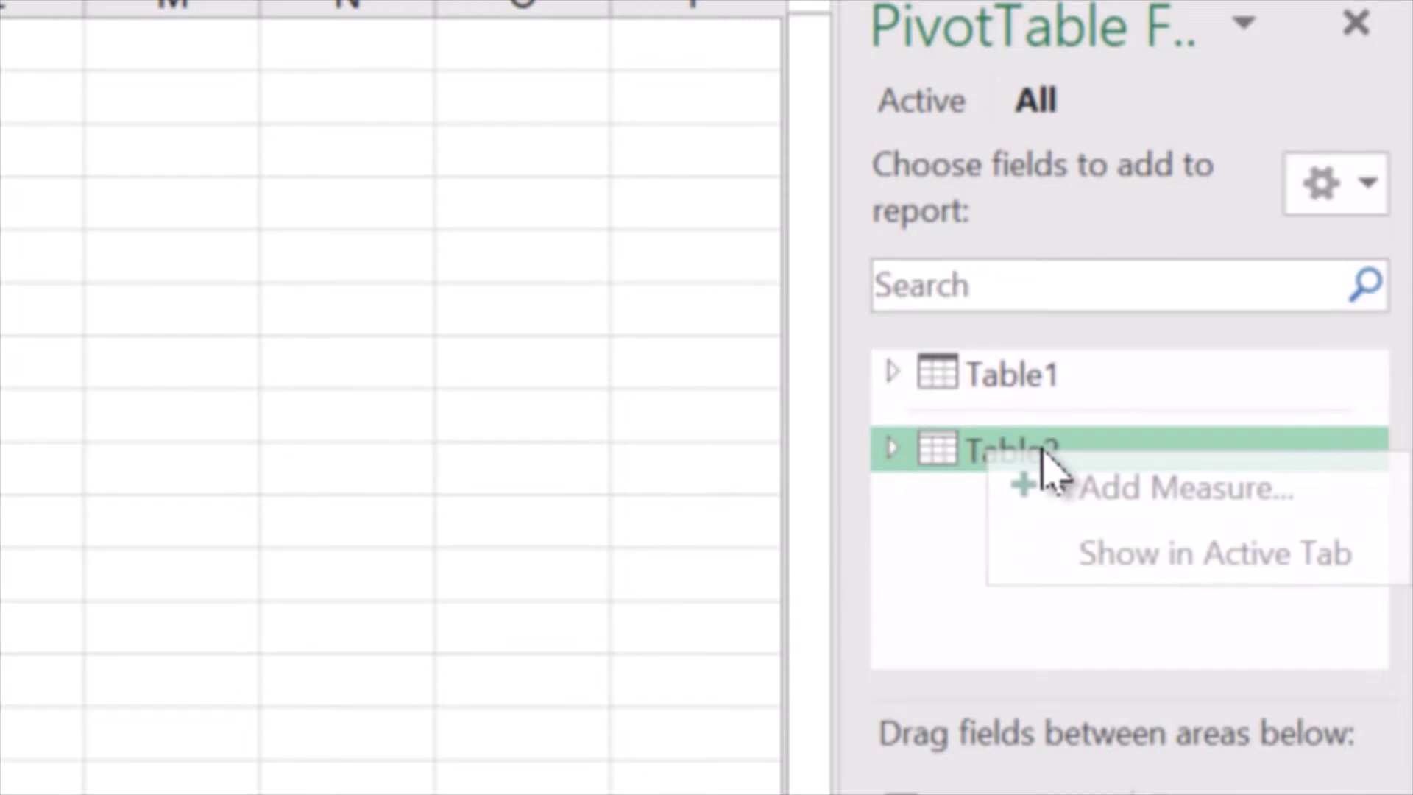
pyautogui.click(1162, 565)
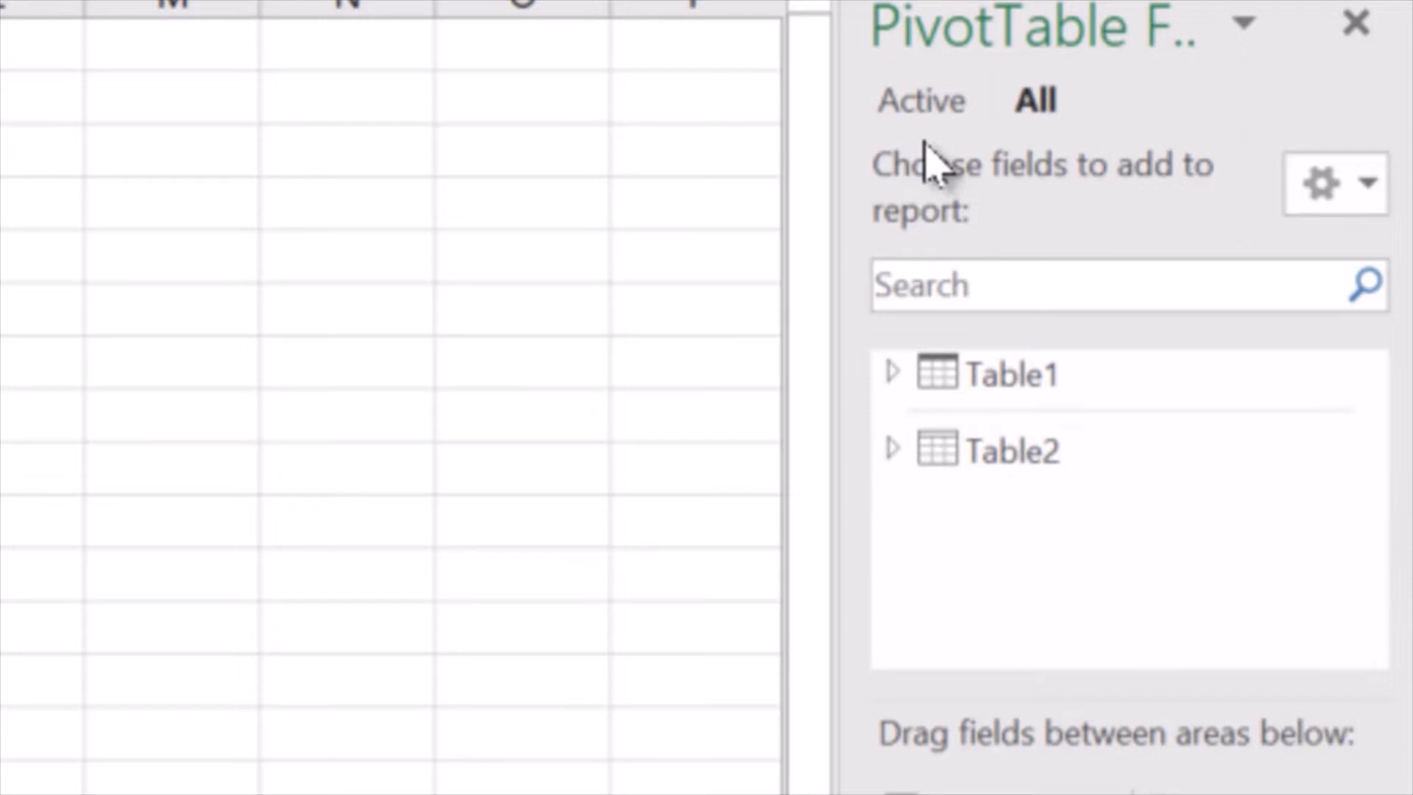
pyautogui.click(924, 111)
pyautogui.moveTo(1366, 427); pyautogui.dragTo(1356, 378)
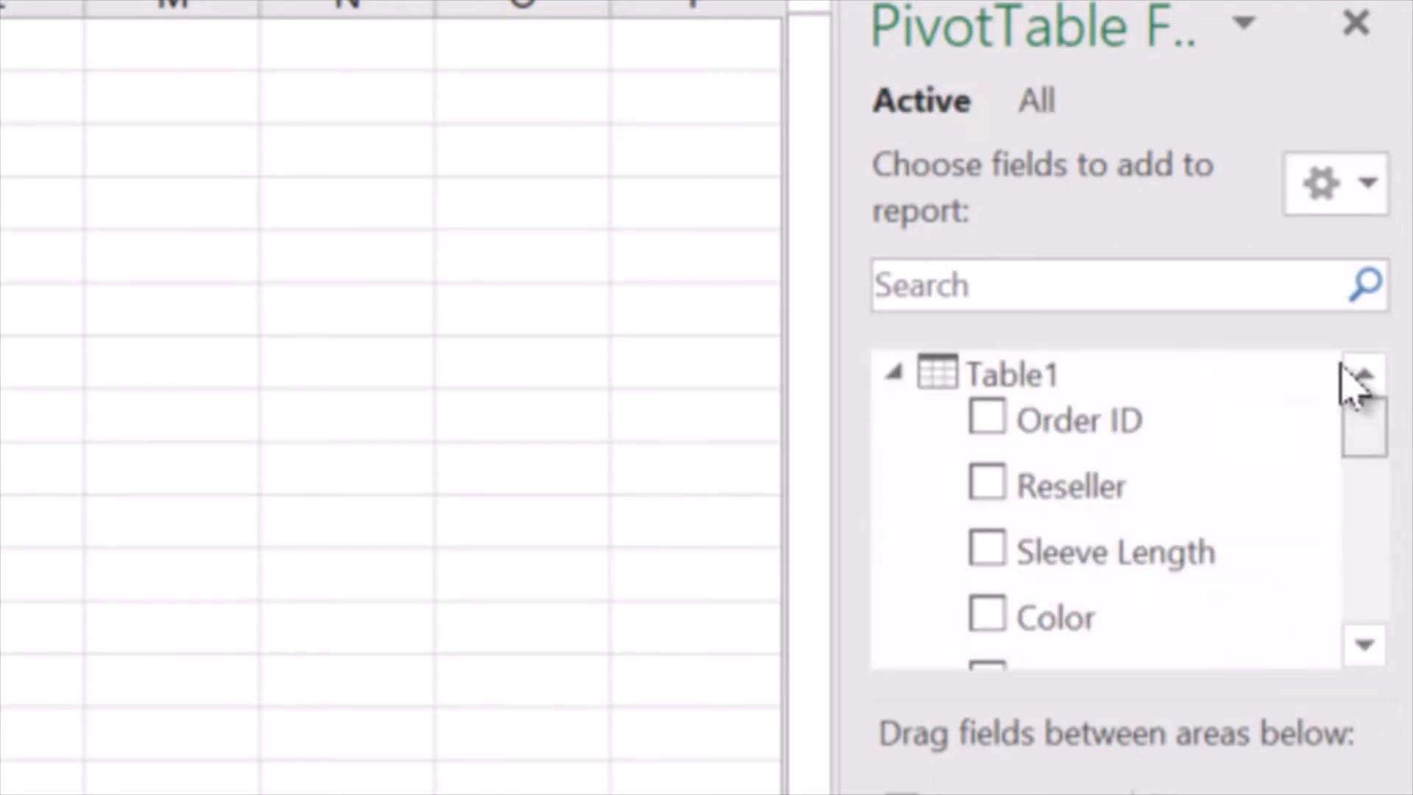
pyautogui.click(1058, 114)
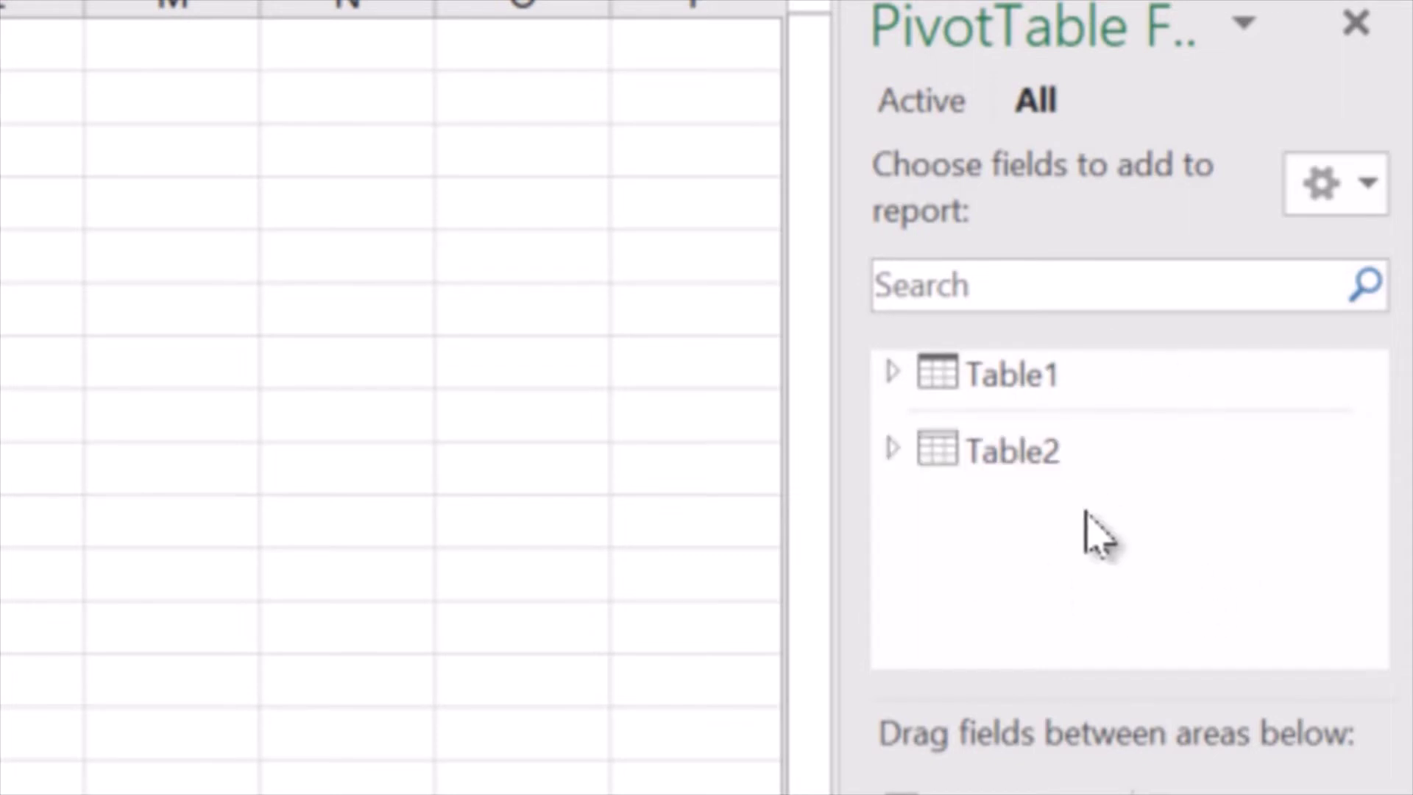
pyautogui.click(941, 118)
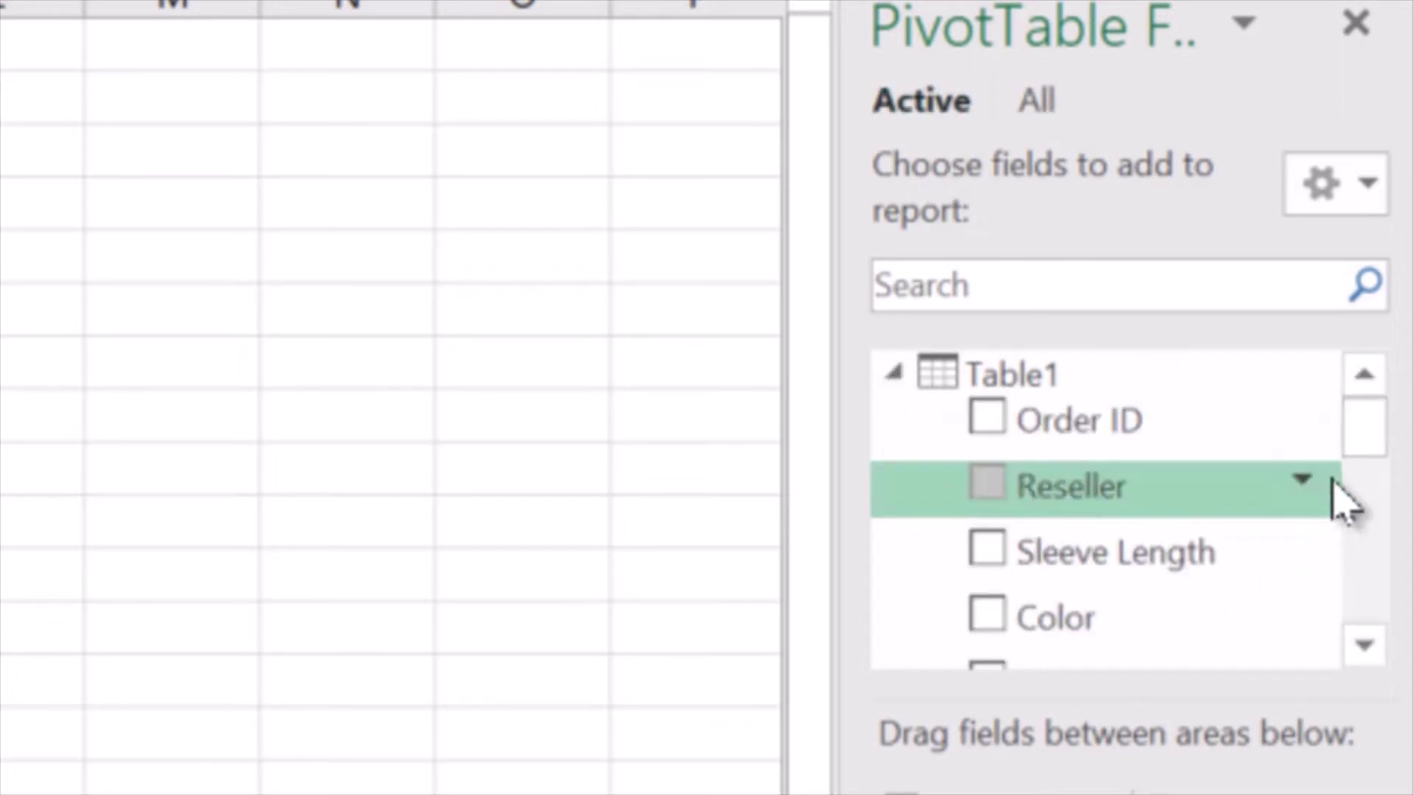
pyautogui.moveTo(1382, 440)
pyautogui.mouseDown()
pyautogui.moveTo(1378, 646)
pyautogui.moveTo(1393, 427)
pyautogui.mouseUp()
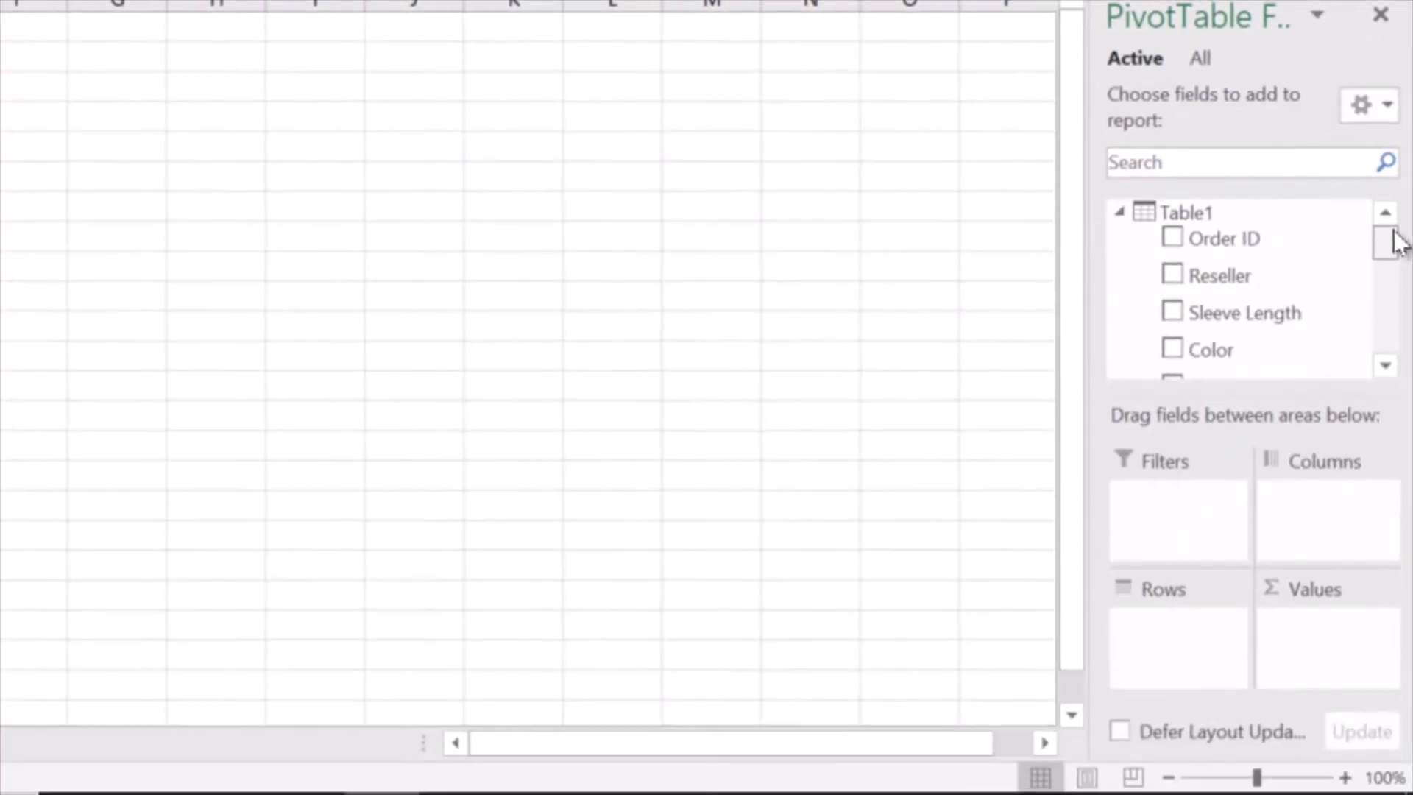
# Put Table2's Order Date into Rows, grouping the labels into Mar, Apr and May.
pyautogui.moveTo(1395, 233); pyautogui.dragTo(1165, 634)
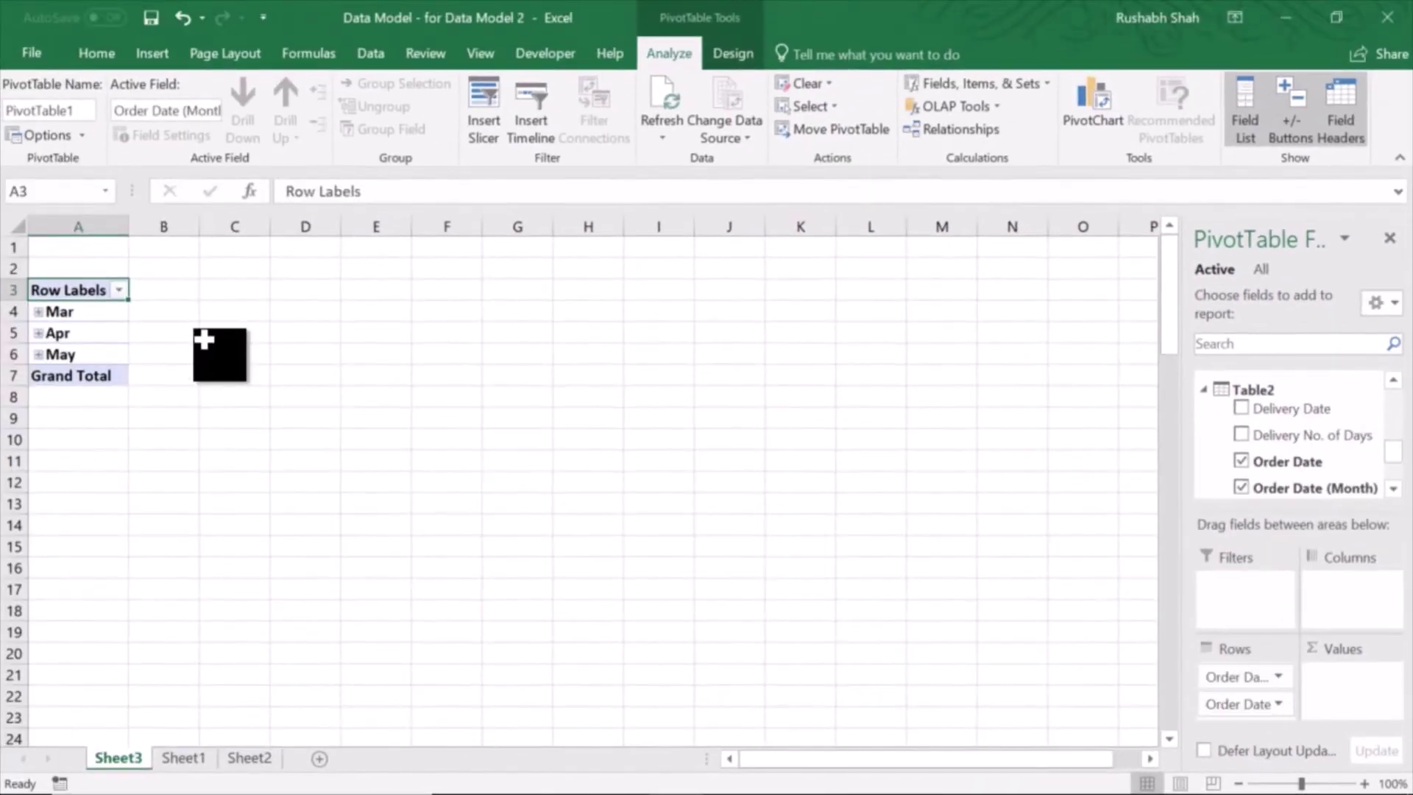
pyautogui.moveTo(1396, 455); pyautogui.dragTo(1396, 400)
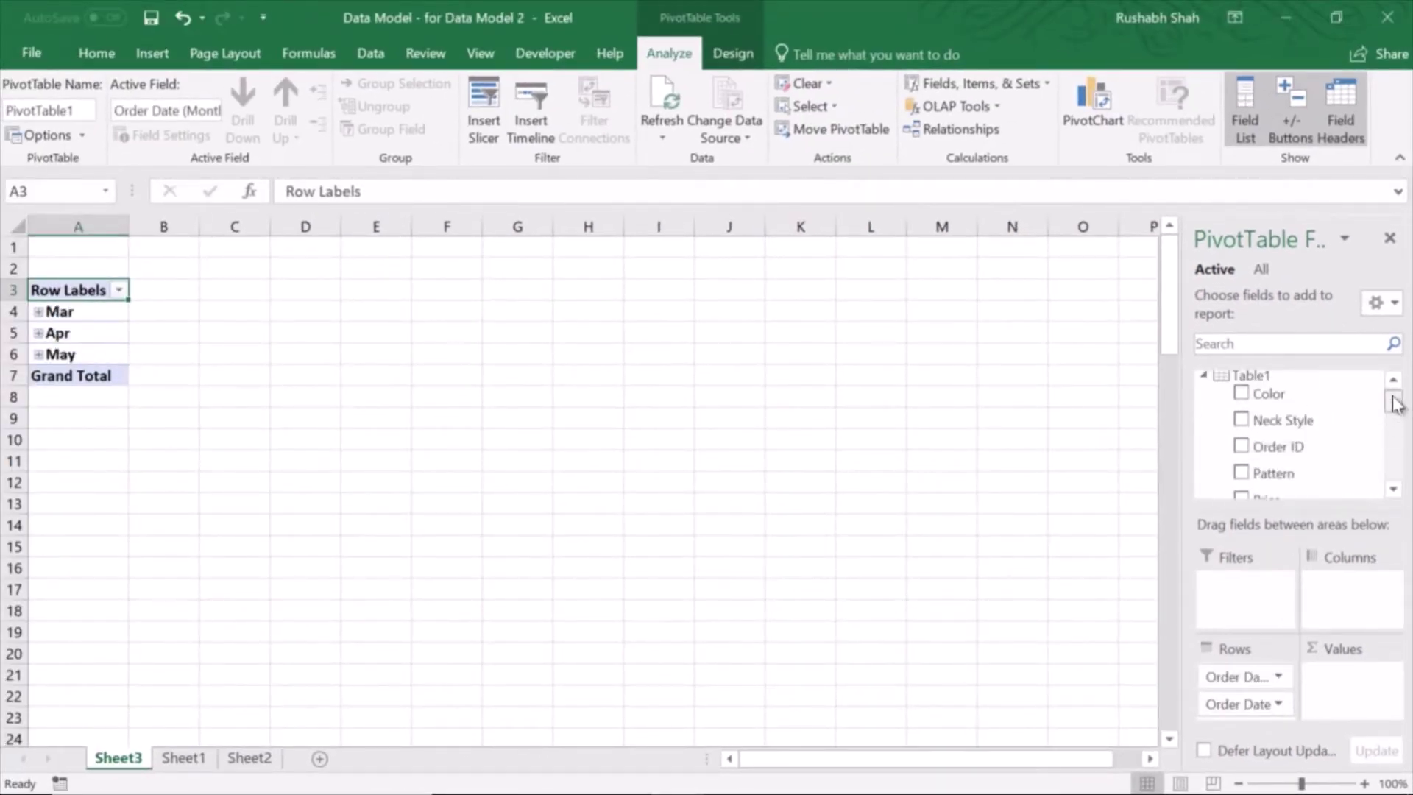
# Add Sum of Qty to Values (31612 per month), then compare Sheet1 and Sheet2 Order IDs.
pyautogui.scroll(-2, 1393, 412)
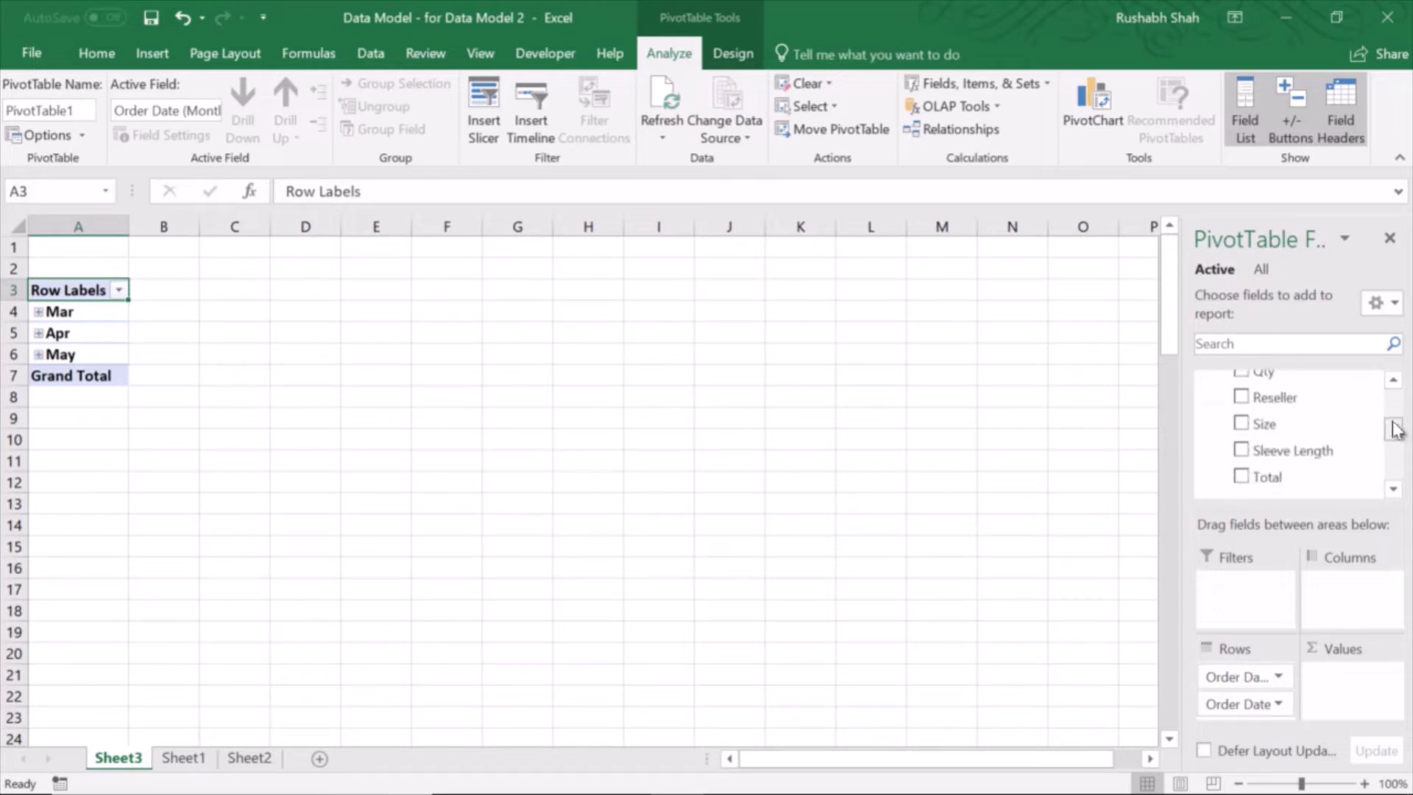
pyautogui.moveTo(1321, 379); pyautogui.dragTo(1360, 692)
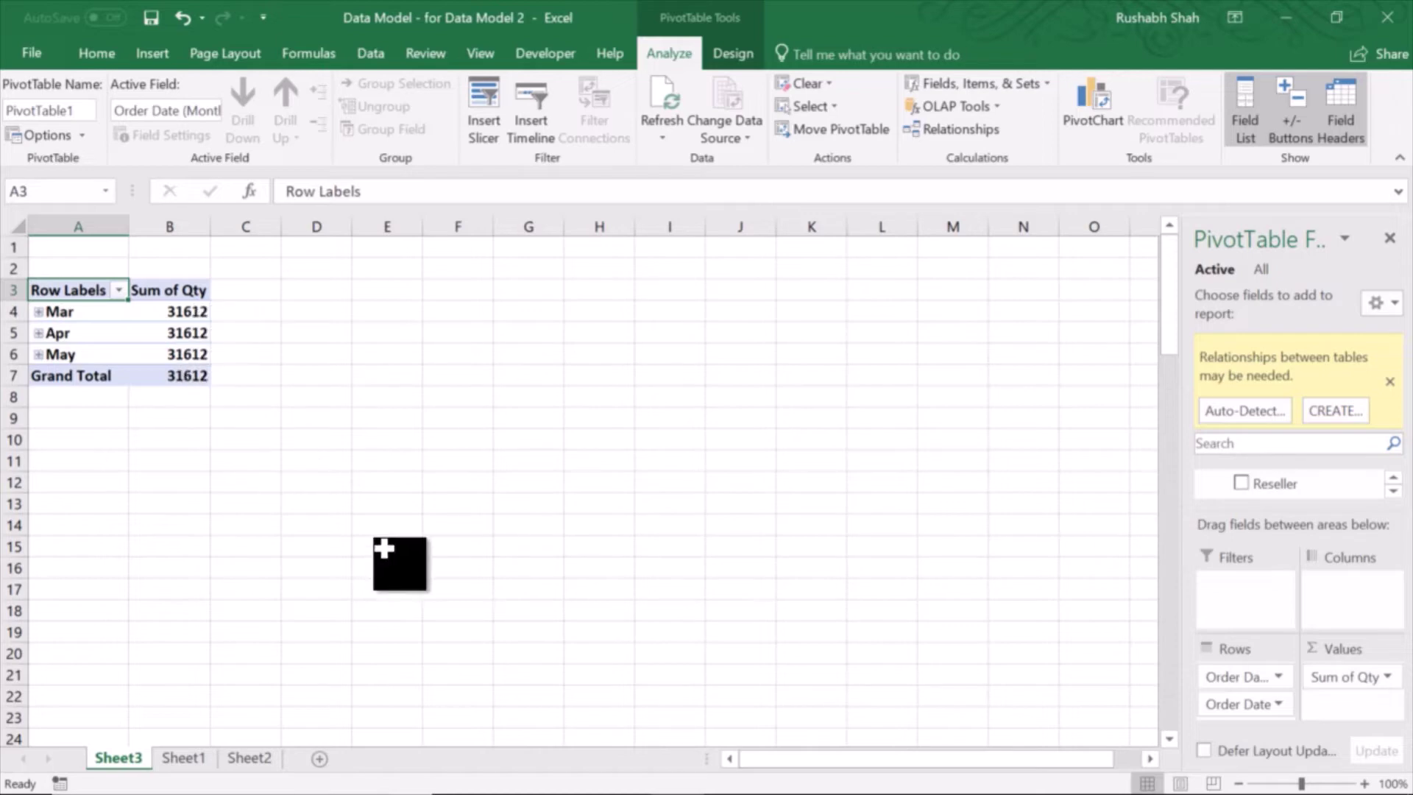
pyautogui.click(180, 758)
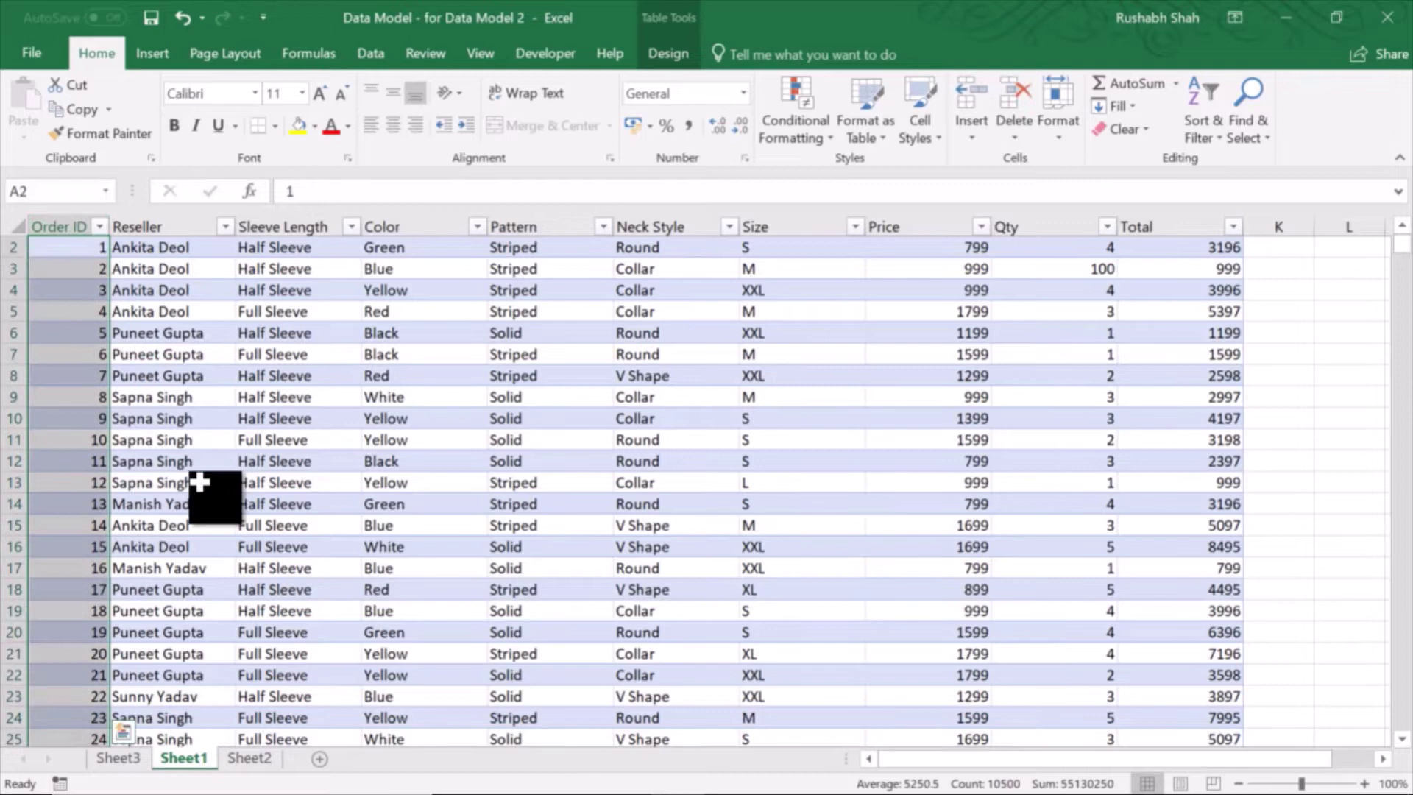
pyautogui.click(248, 758)
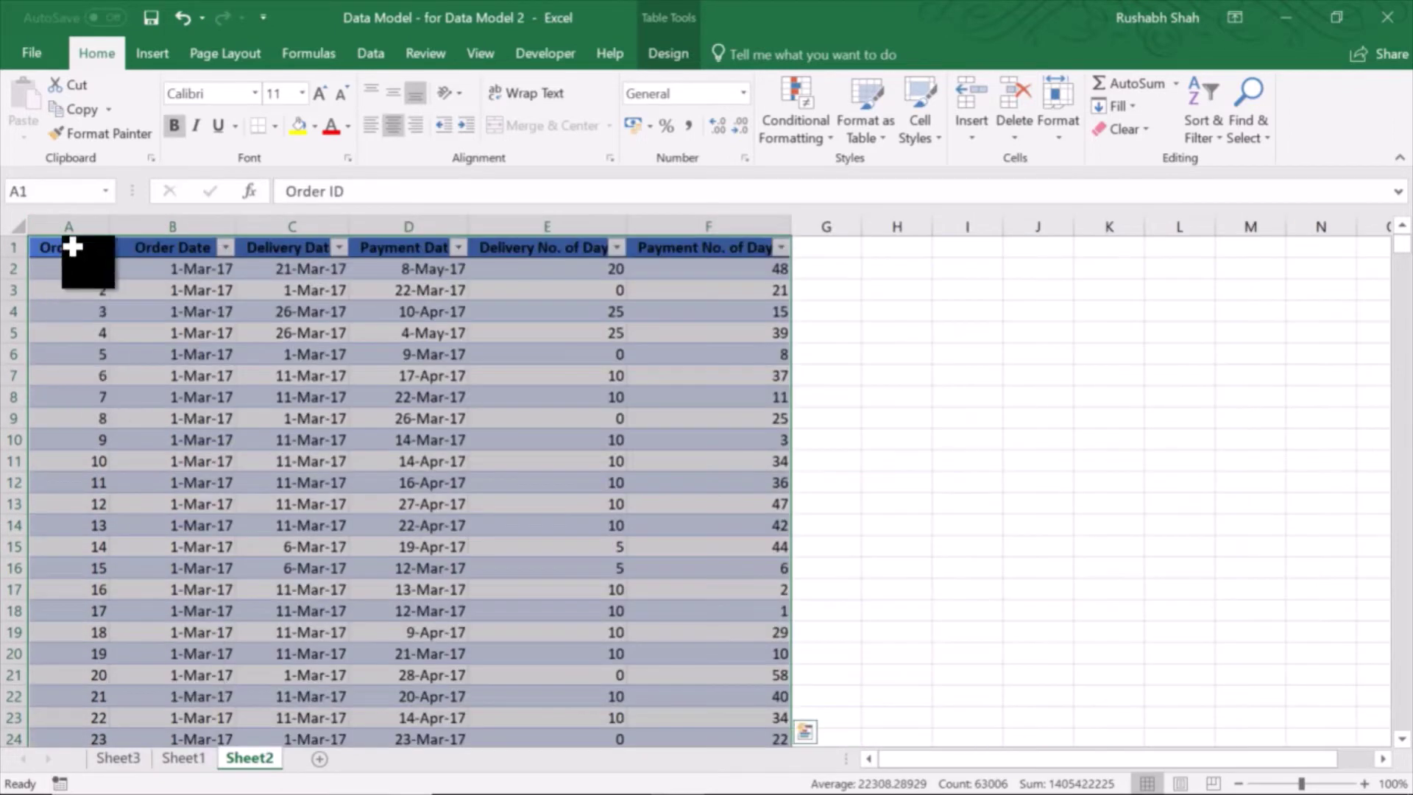
pyautogui.click(68, 240)
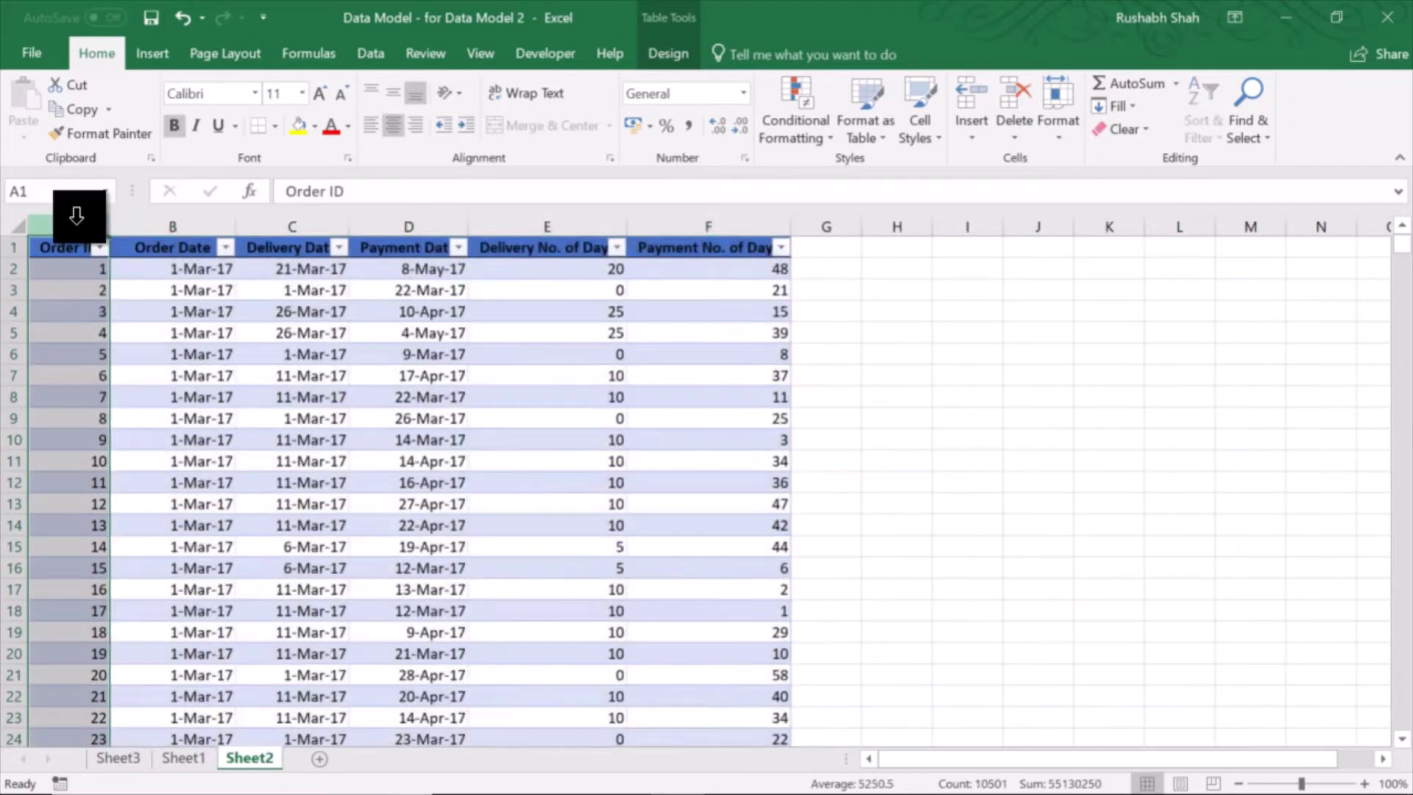
pyautogui.click(144, 758)
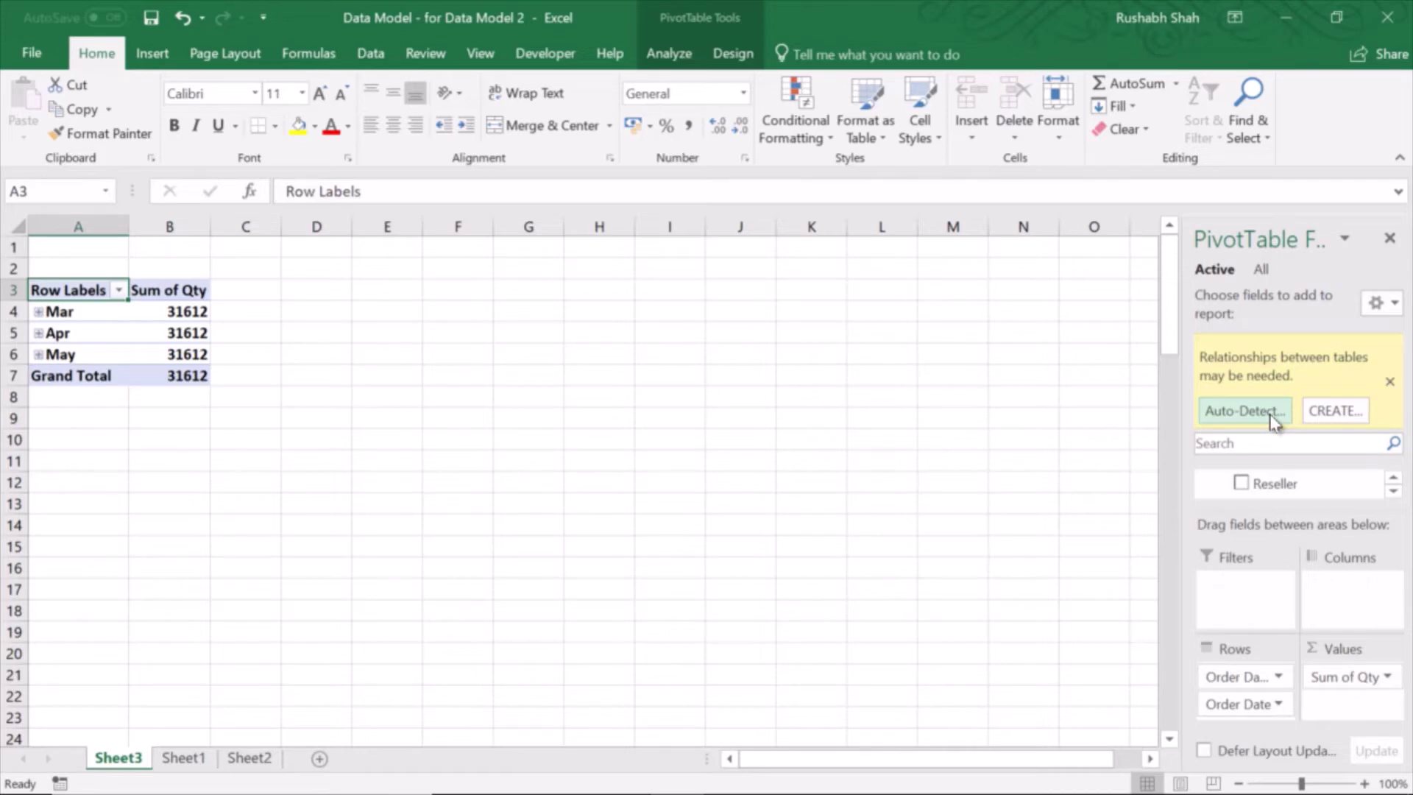
# Create a relationship from Table1's Order ID column to Table2's Order ID column.
pyautogui.click(1324, 413)
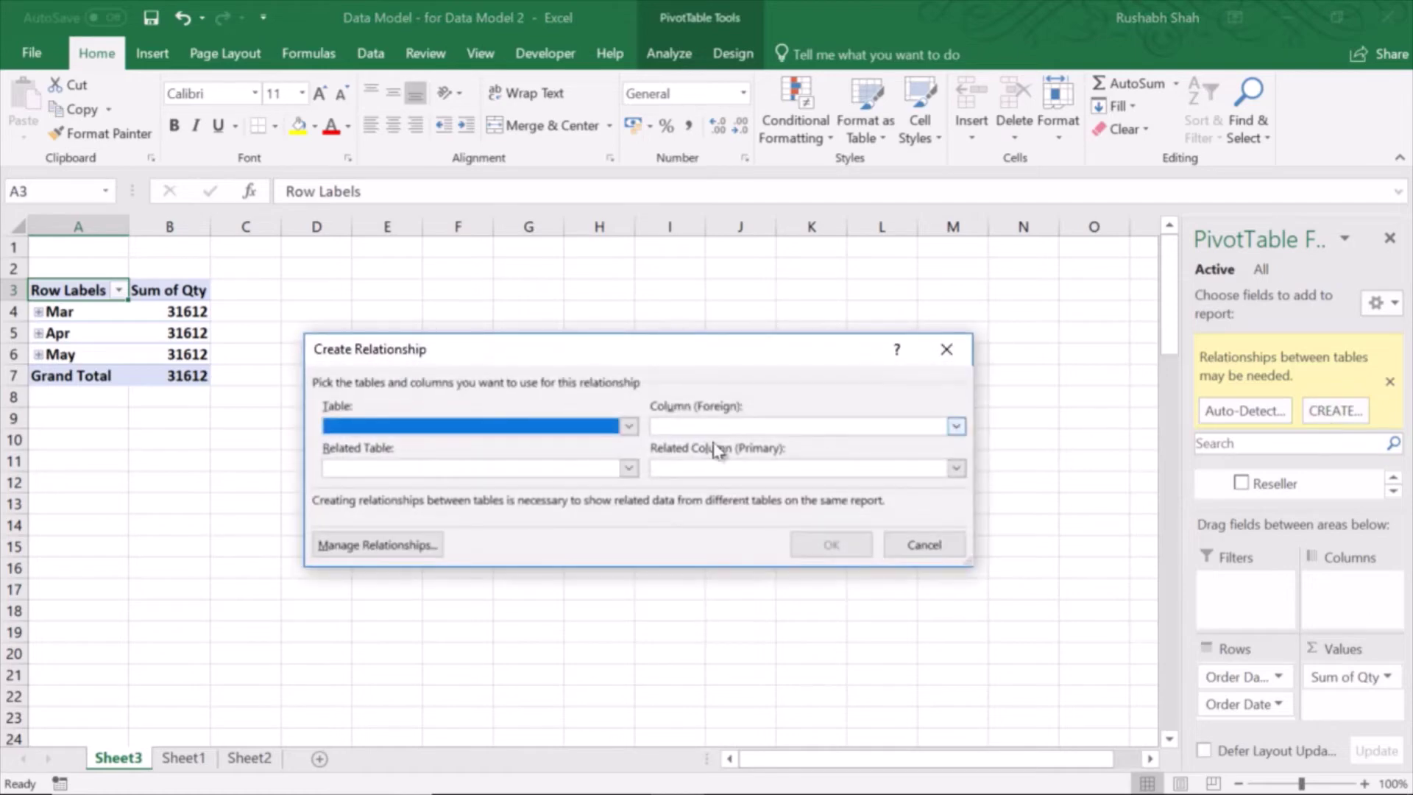
pyautogui.click(627, 427)
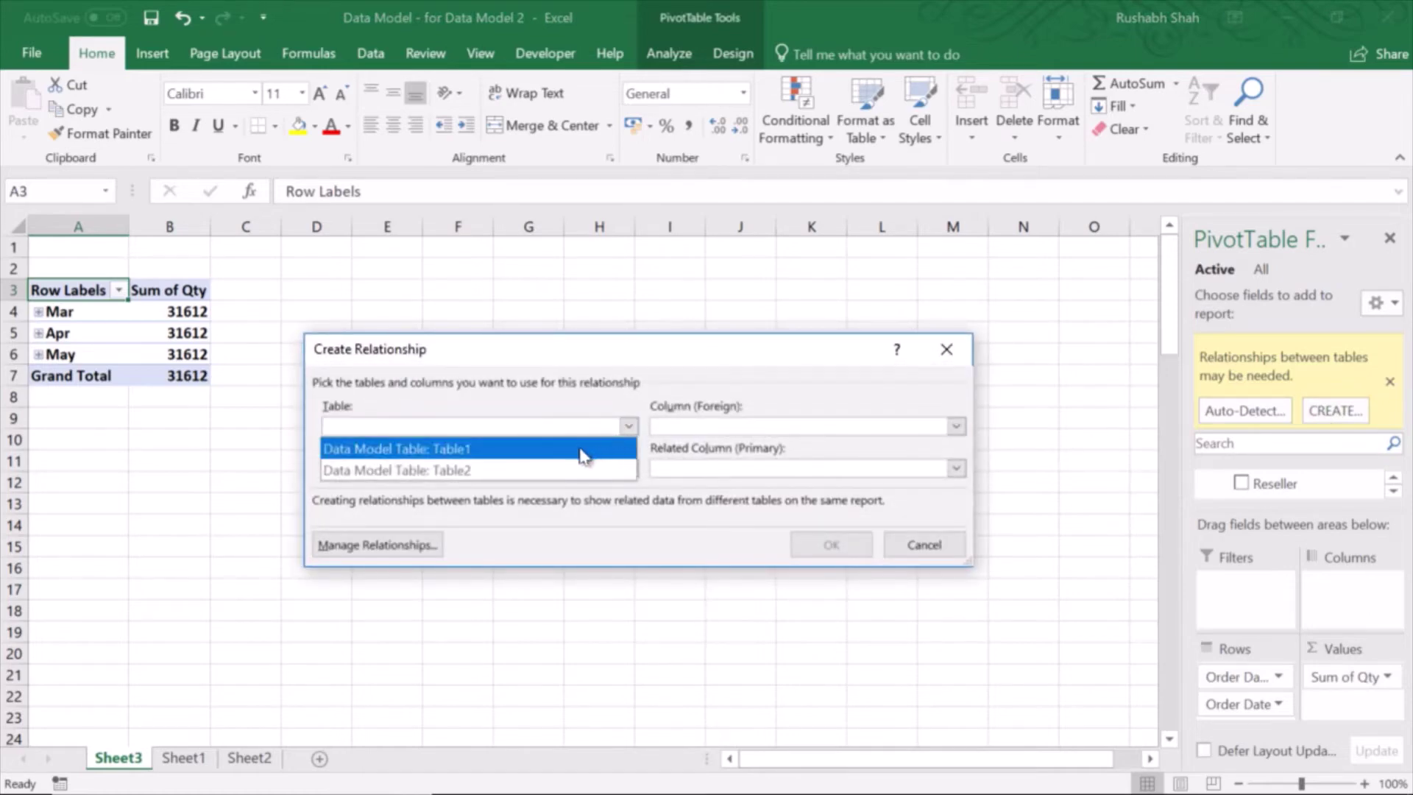
pyautogui.click(584, 455)
pyautogui.click(692, 435)
pyautogui.click(688, 493)
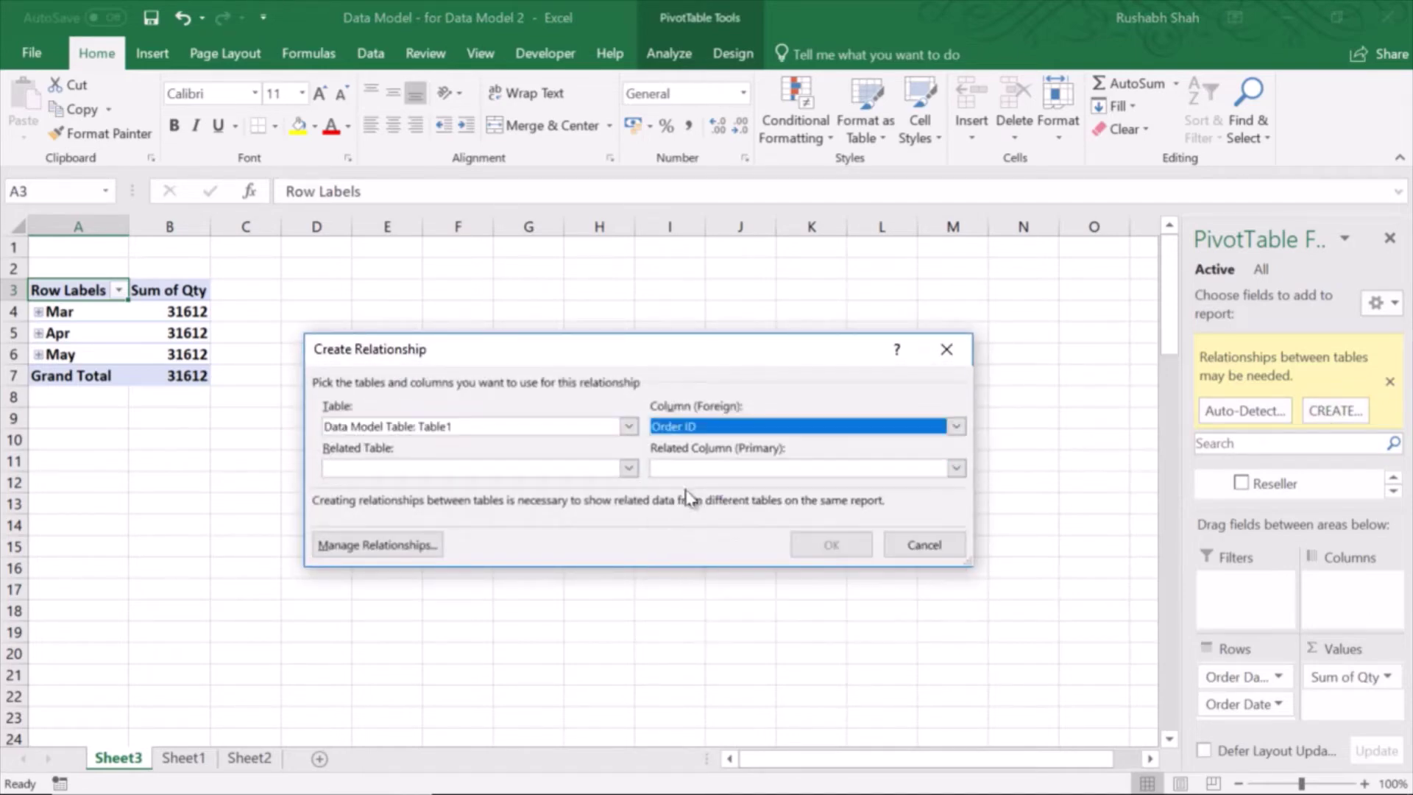
pyautogui.click(627, 469)
pyautogui.click(574, 510)
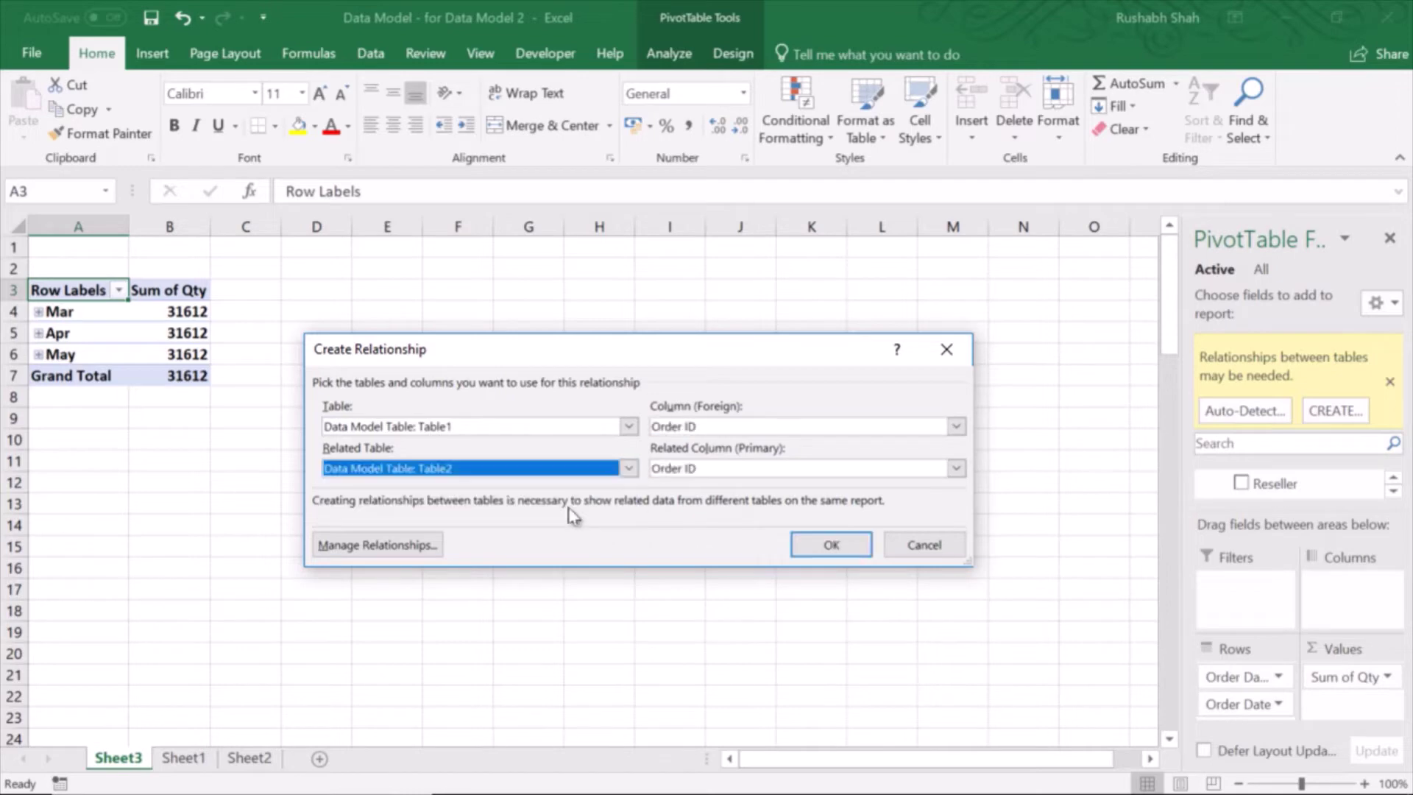
pyautogui.click(691, 471)
pyautogui.click(695, 575)
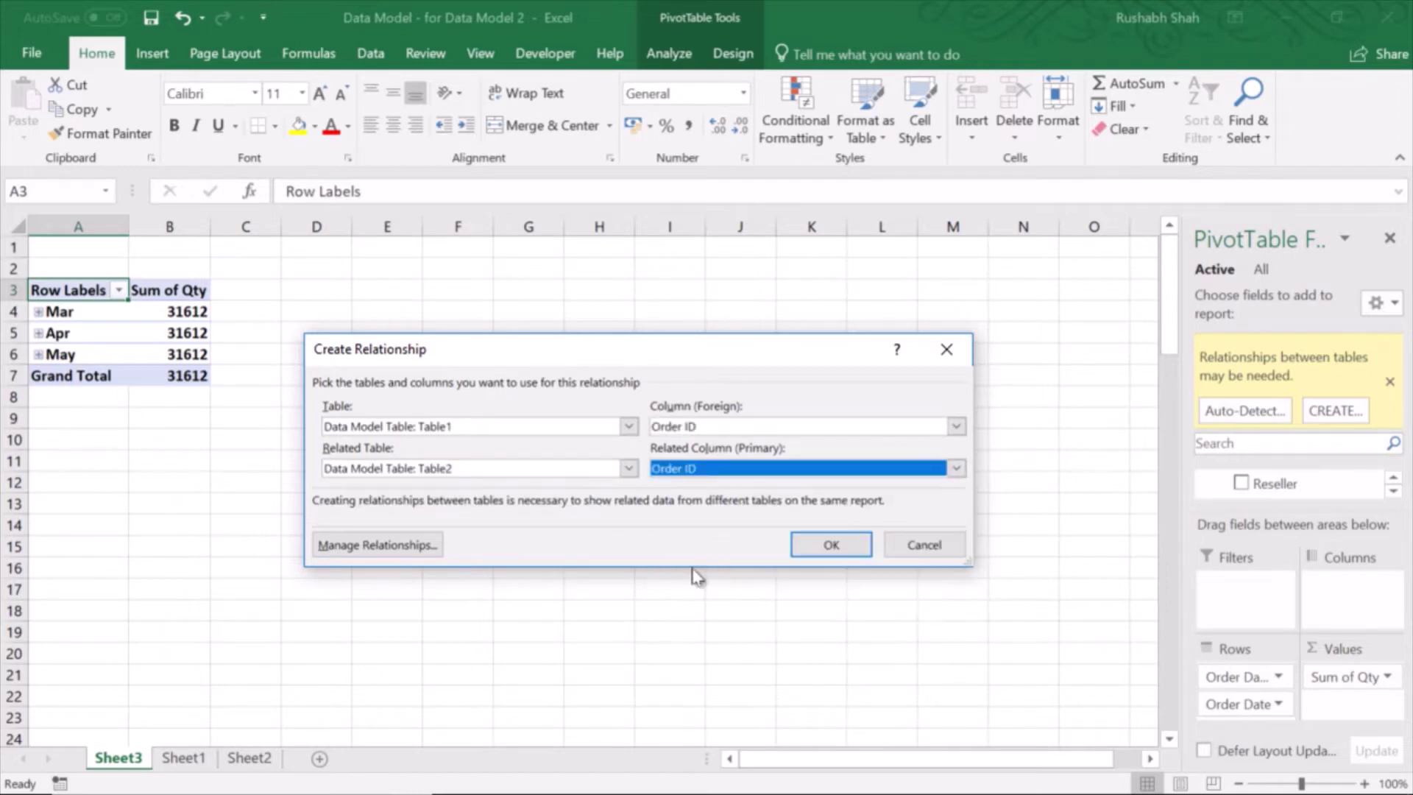
pyautogui.click(832, 545)
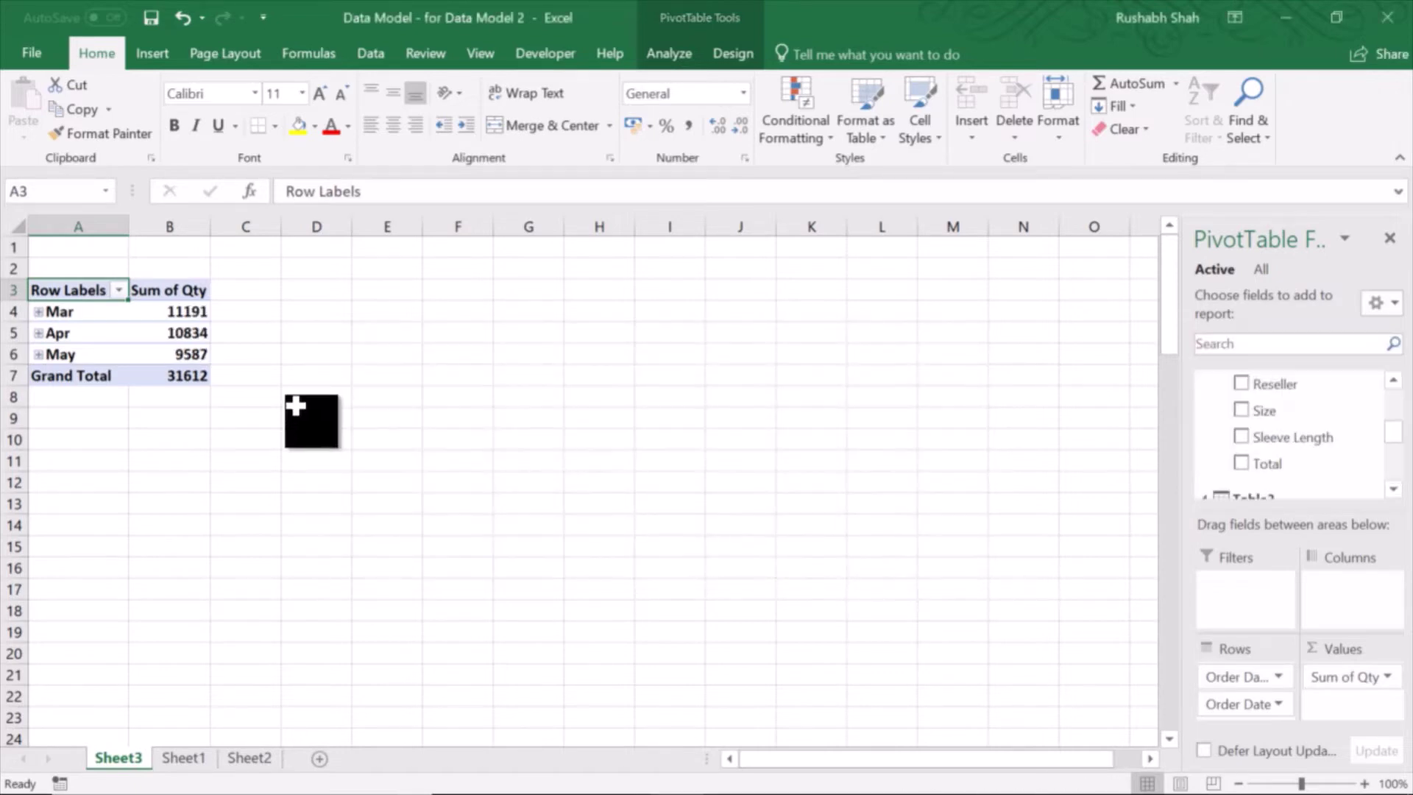
# Select the Mar–May Qty totals to confirm they sum to 31612, then select the Mar label.
pyautogui.moveTo(201, 321); pyautogui.dragTo(201, 354)
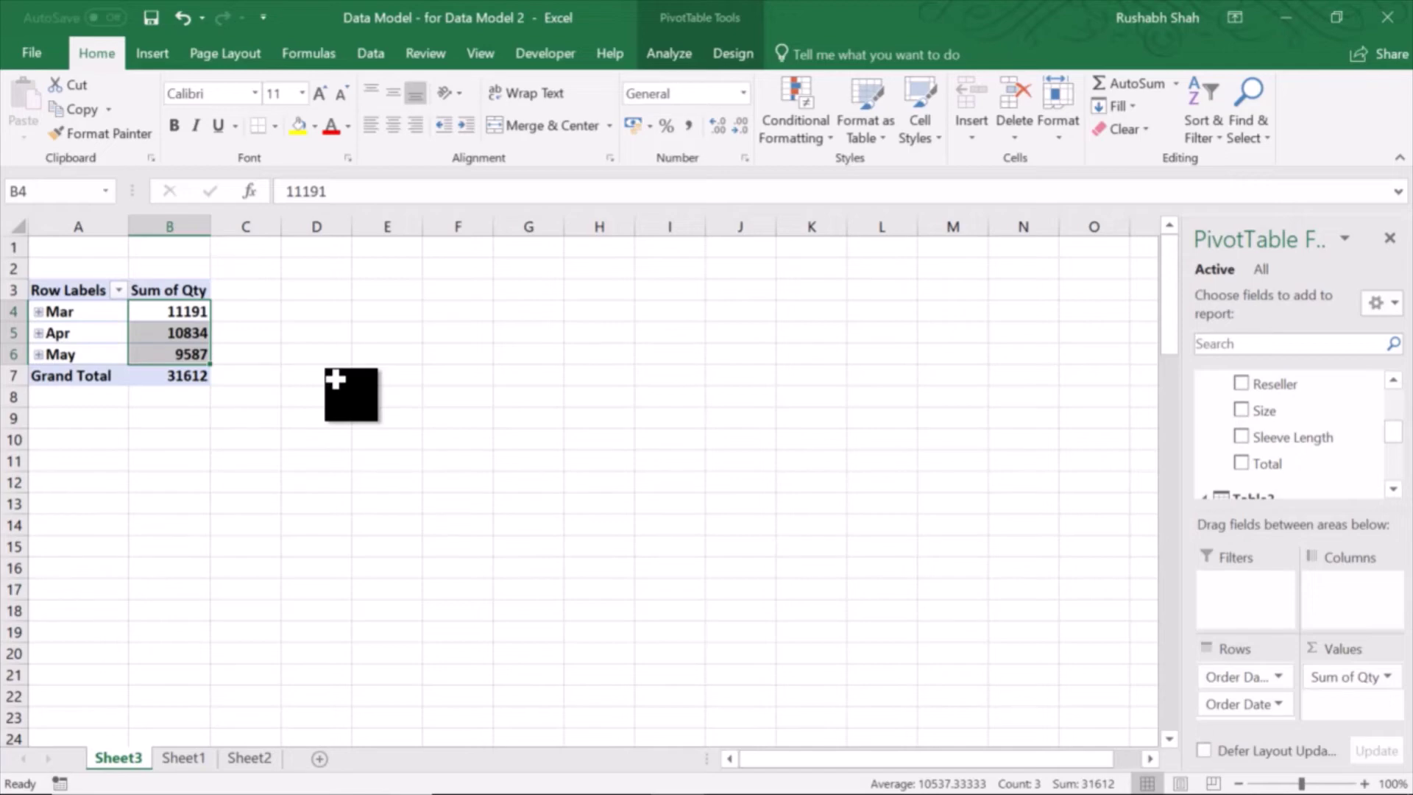
pyautogui.click(101, 310)
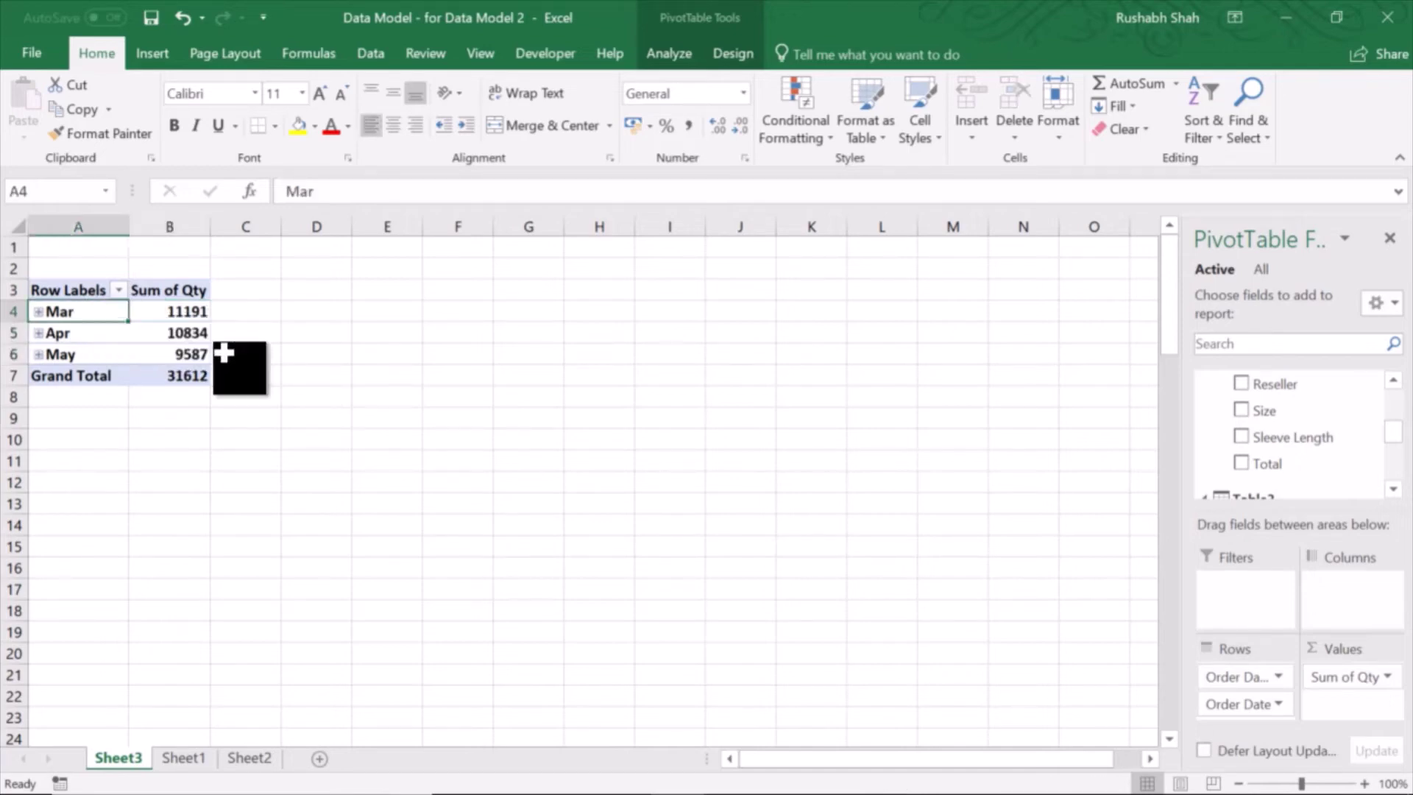
# Insert a new PivotTable from Table1 on a new sheet, adding it to the Data Model.
pyautogui.click(193, 759)
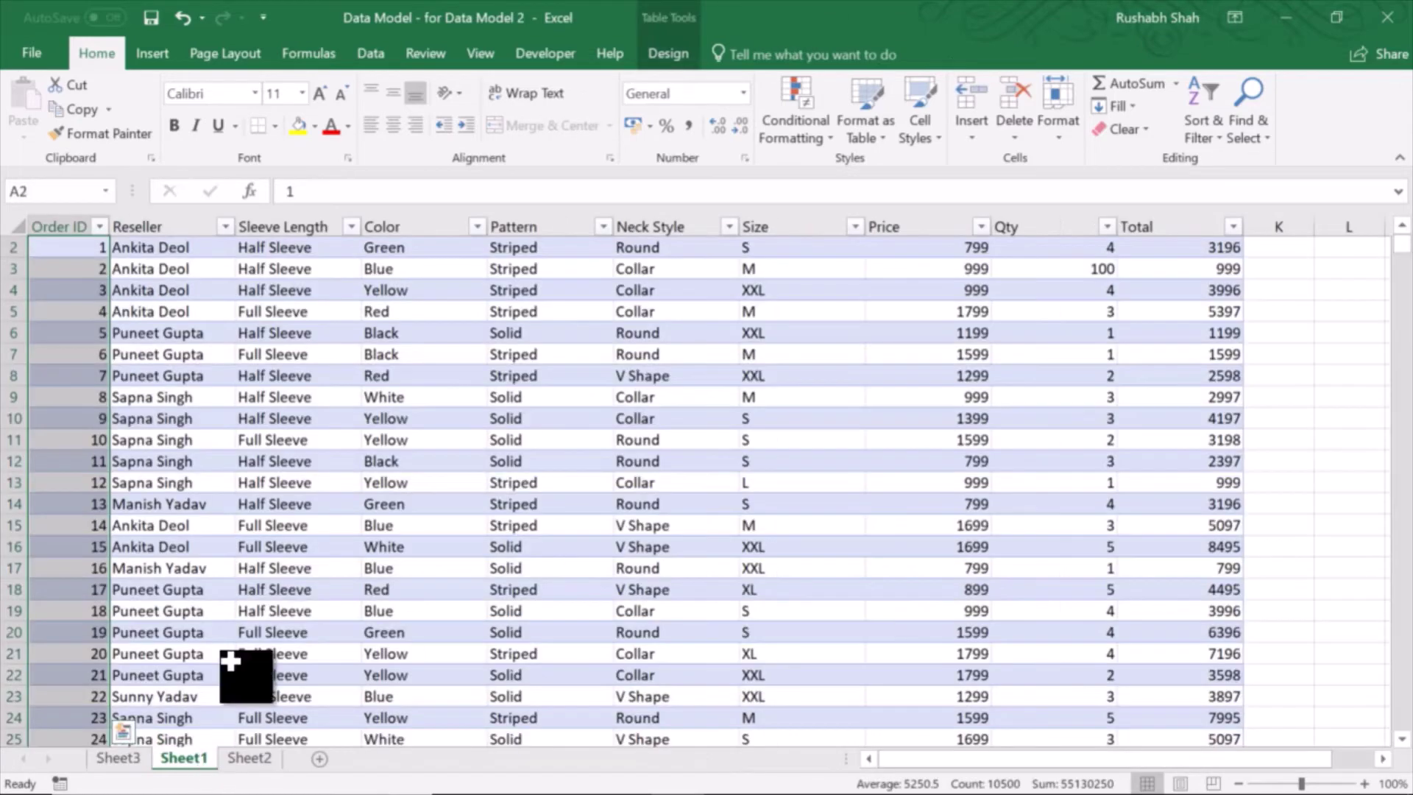
pyautogui.click(254, 419)
pyautogui.click(152, 56)
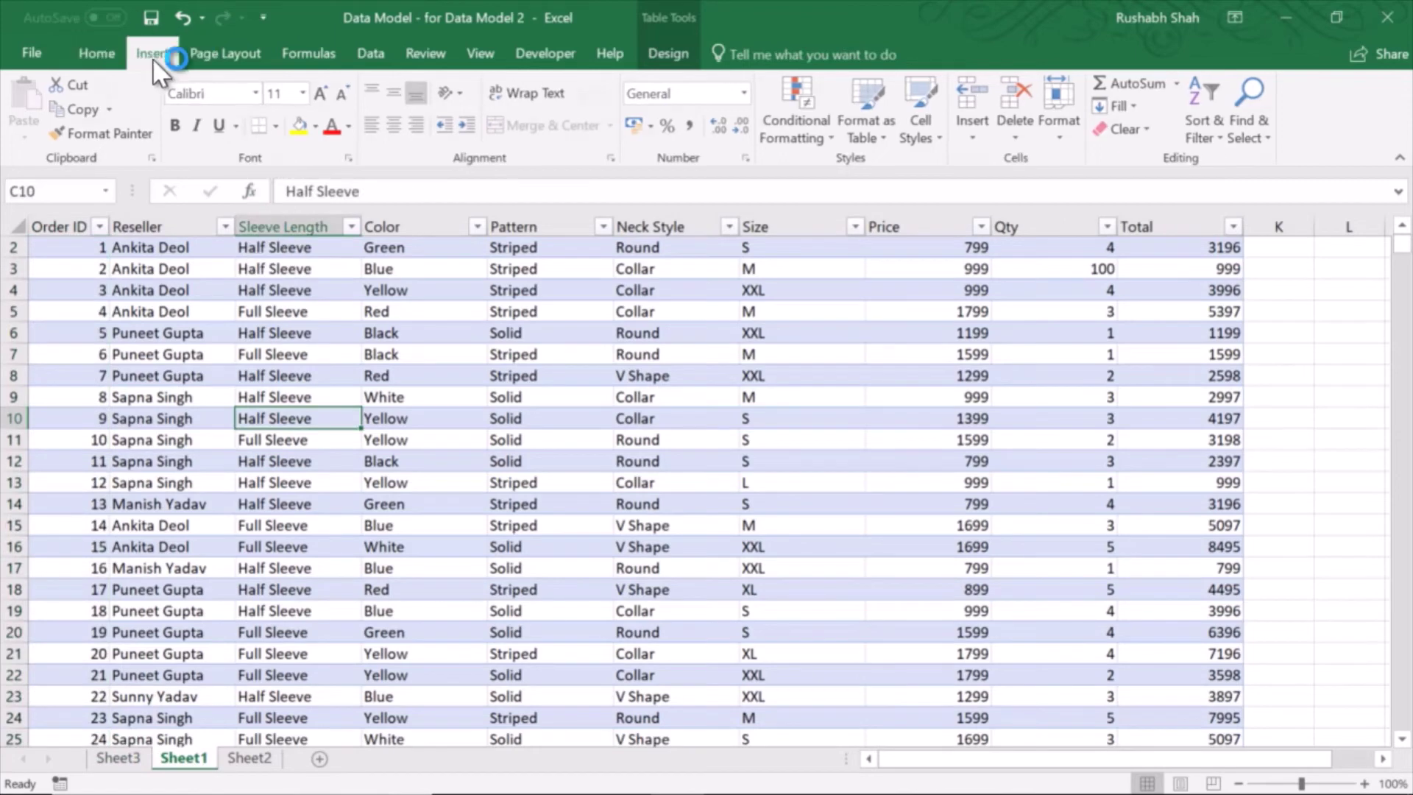
pyautogui.click(46, 99)
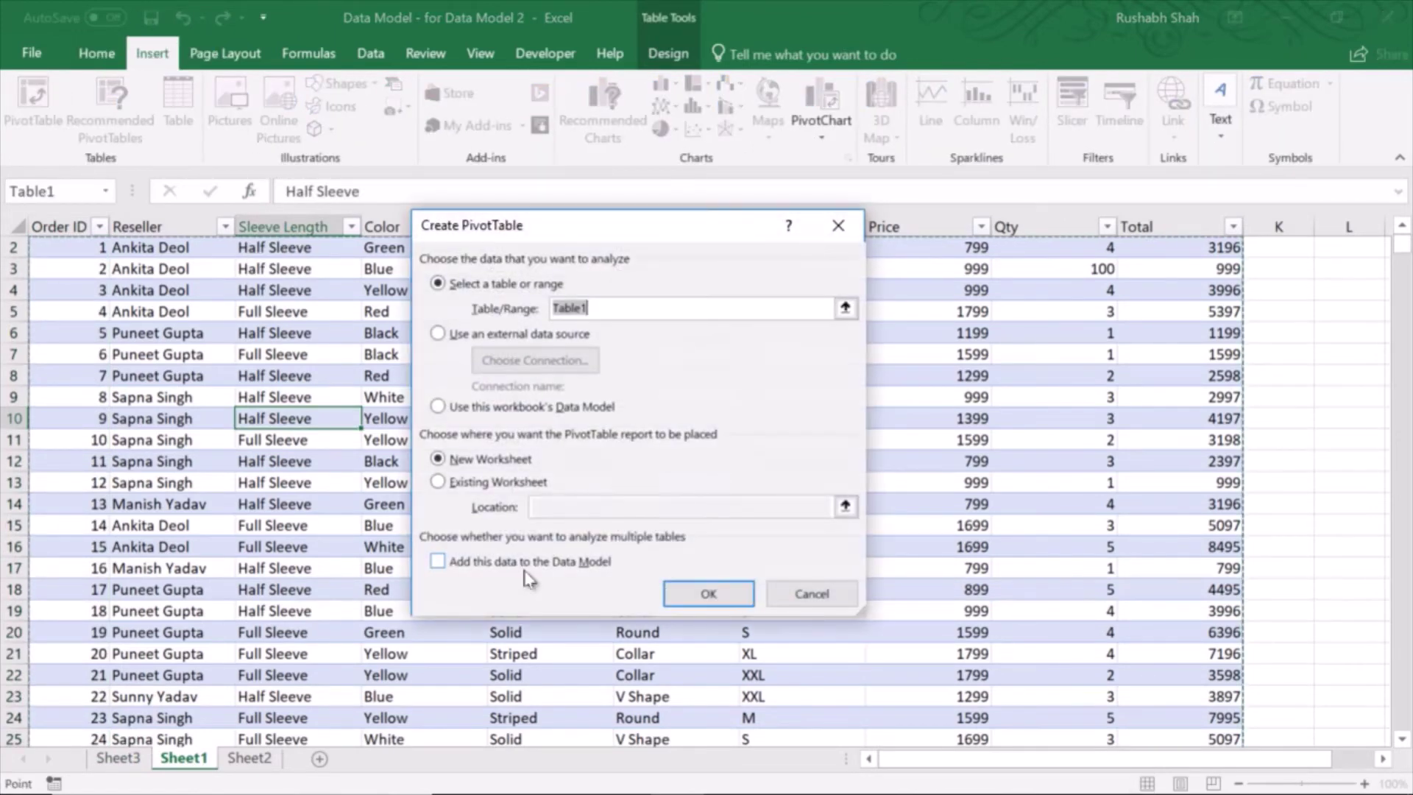
pyautogui.click(526, 568)
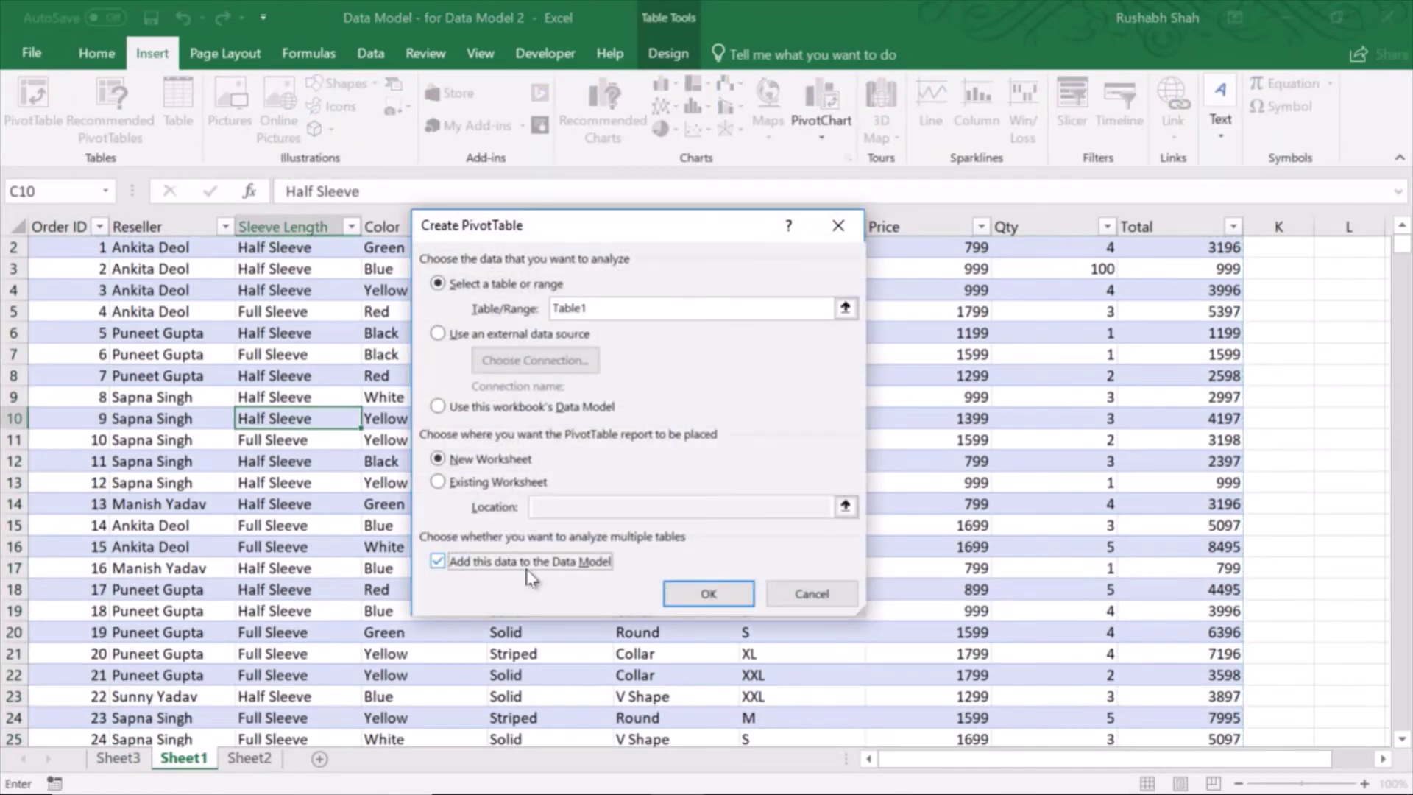
pyautogui.click(681, 597)
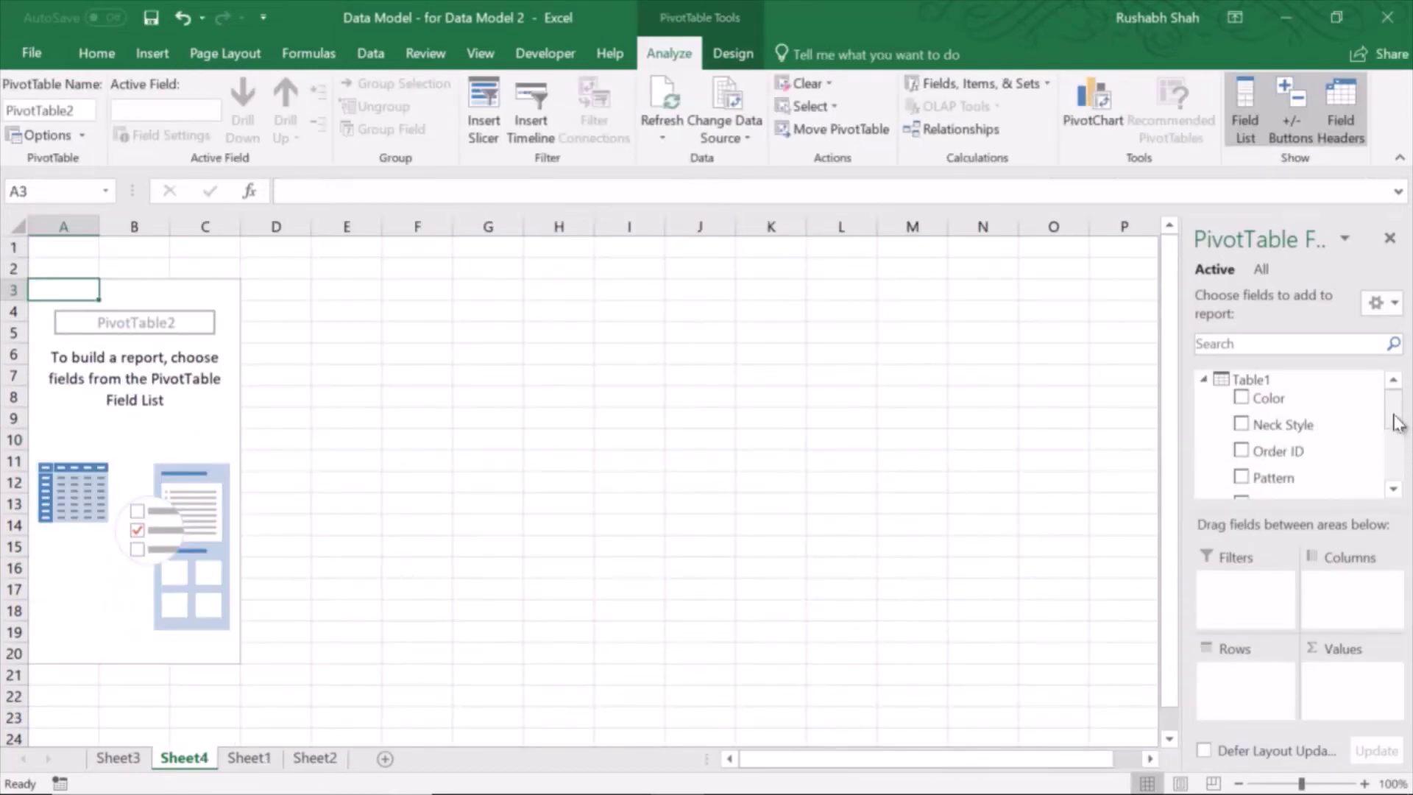
# Show Table2's fields in the Active field list.
pyautogui.moveTo(1396, 429); pyautogui.dragTo(1390, 399)
pyautogui.click(1261, 270)
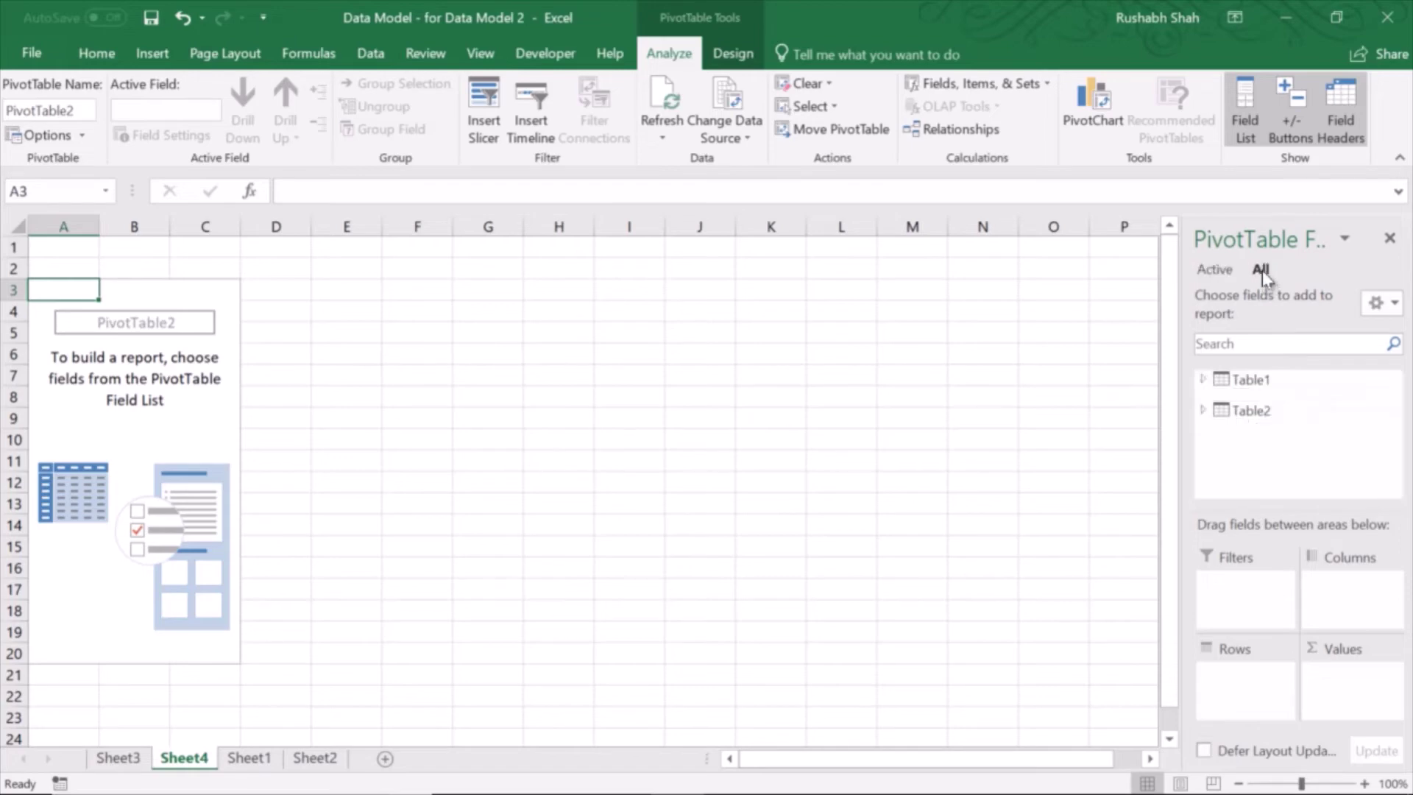
pyautogui.rightClick(1259, 424)
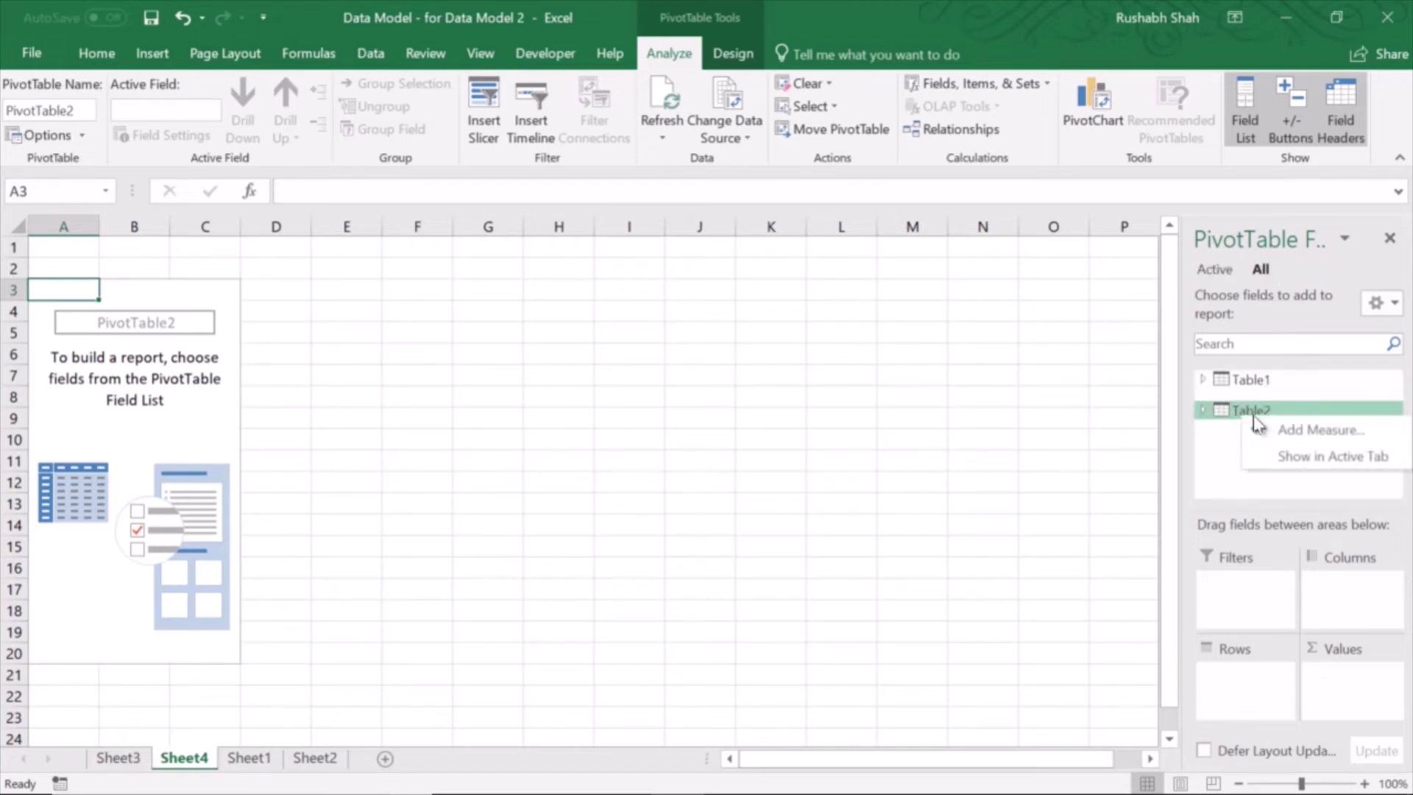
pyautogui.click(1279, 458)
pyautogui.click(1214, 269)
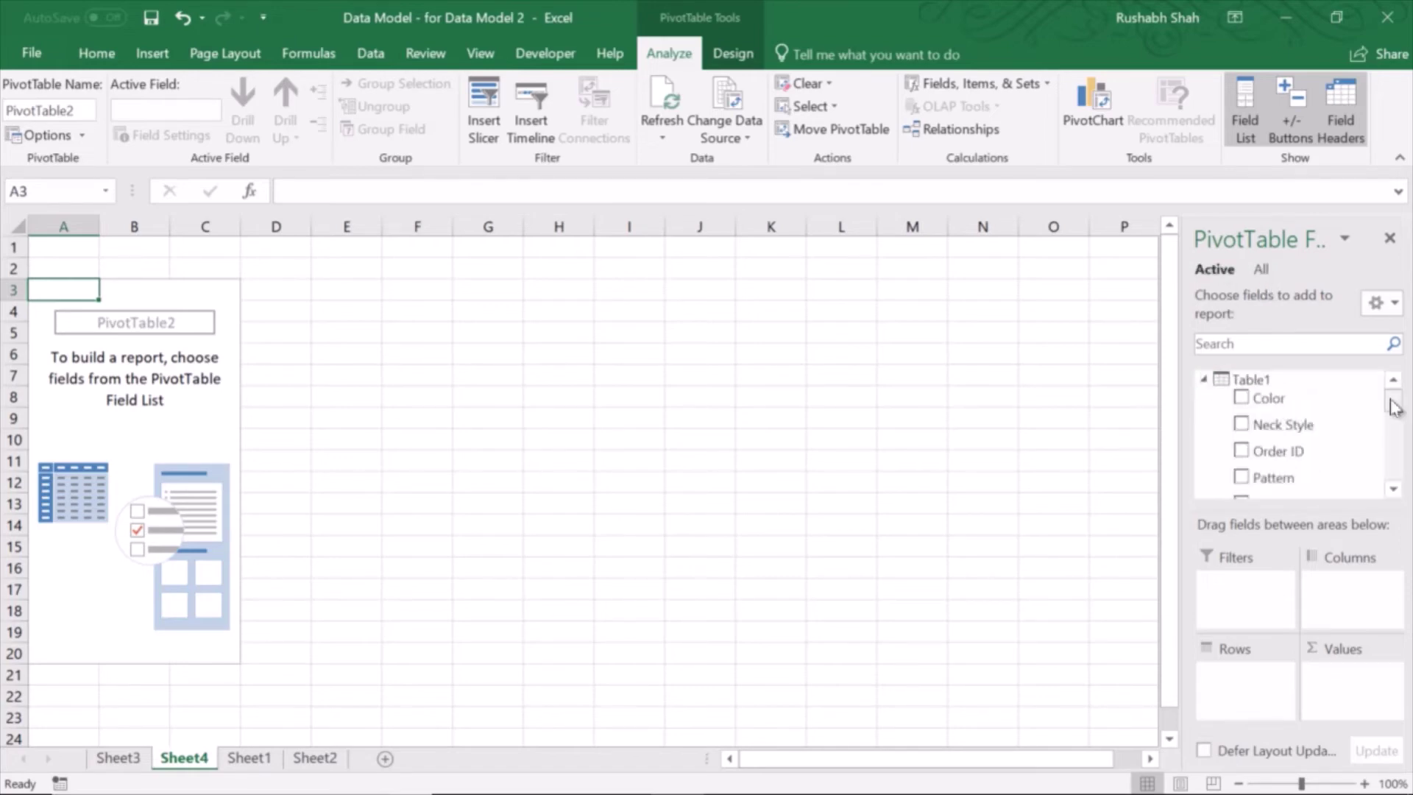
# Put Delivery No. of Days into Rows and Order ID into Values.
pyautogui.moveTo(1393, 386); pyautogui.dragTo(1391, 479)
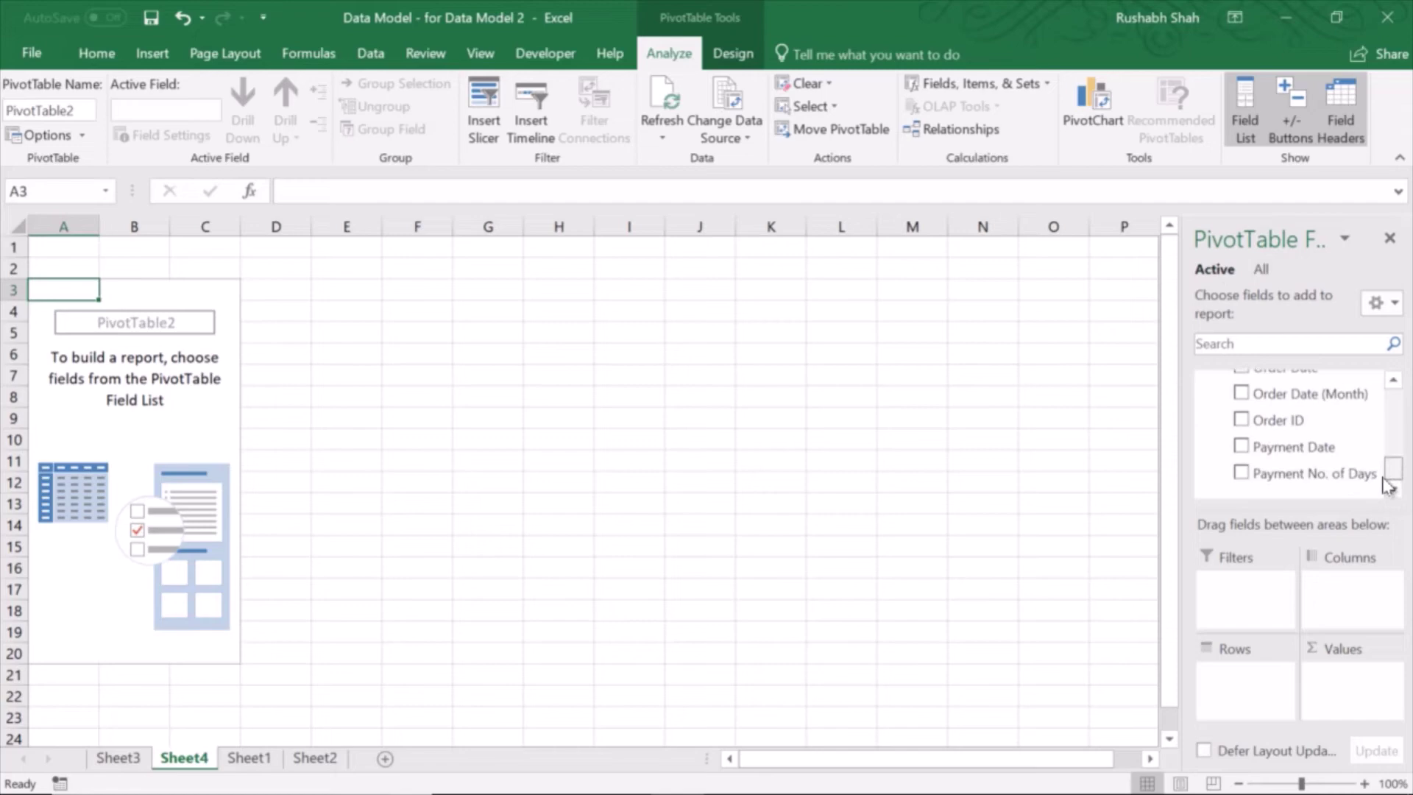
pyautogui.click(1394, 380)
pyautogui.click(1393, 380)
pyautogui.moveTo(1360, 394); pyautogui.dragTo(1239, 683)
pyautogui.moveTo(1397, 463); pyautogui.dragTo(1390, 398)
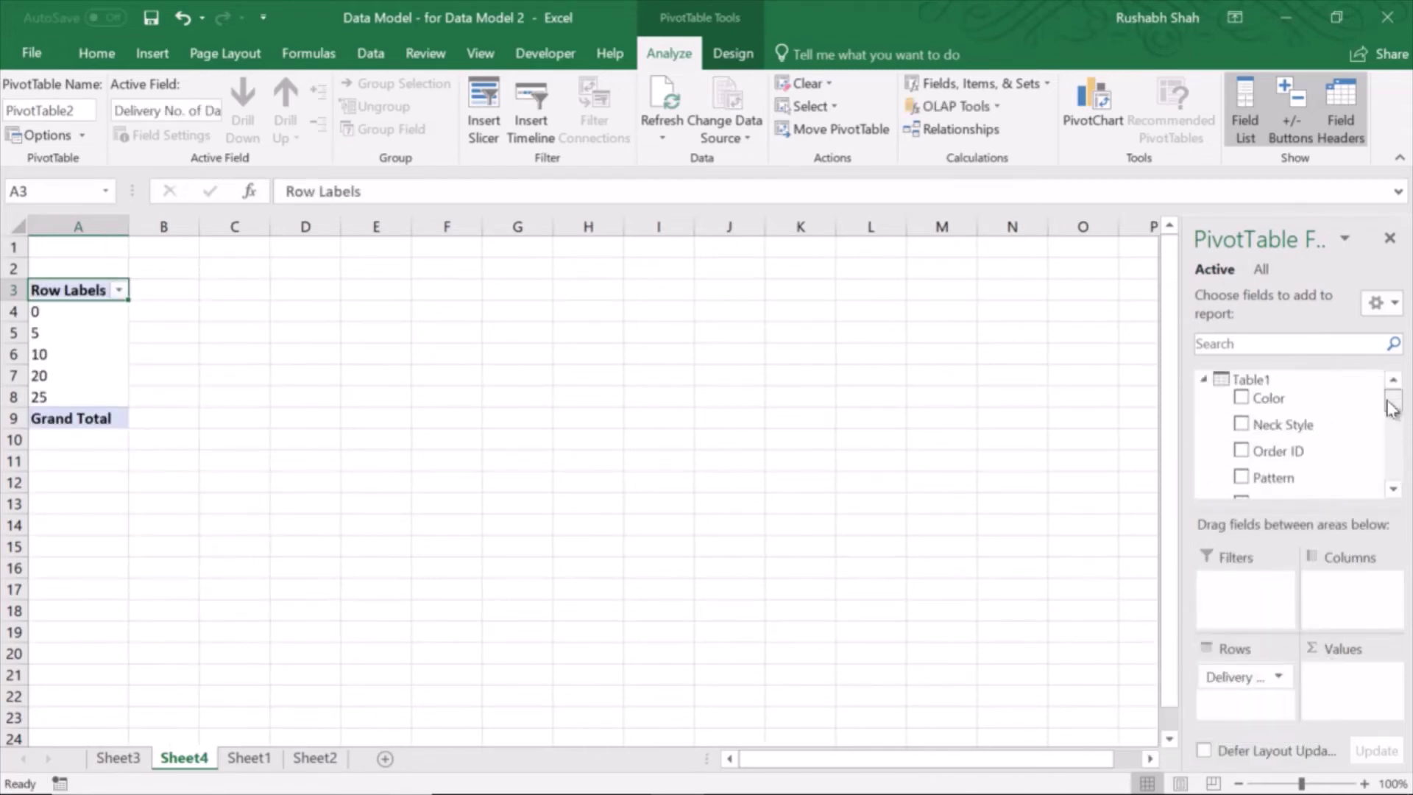
pyautogui.moveTo(1302, 454); pyautogui.dragTo(1344, 692)
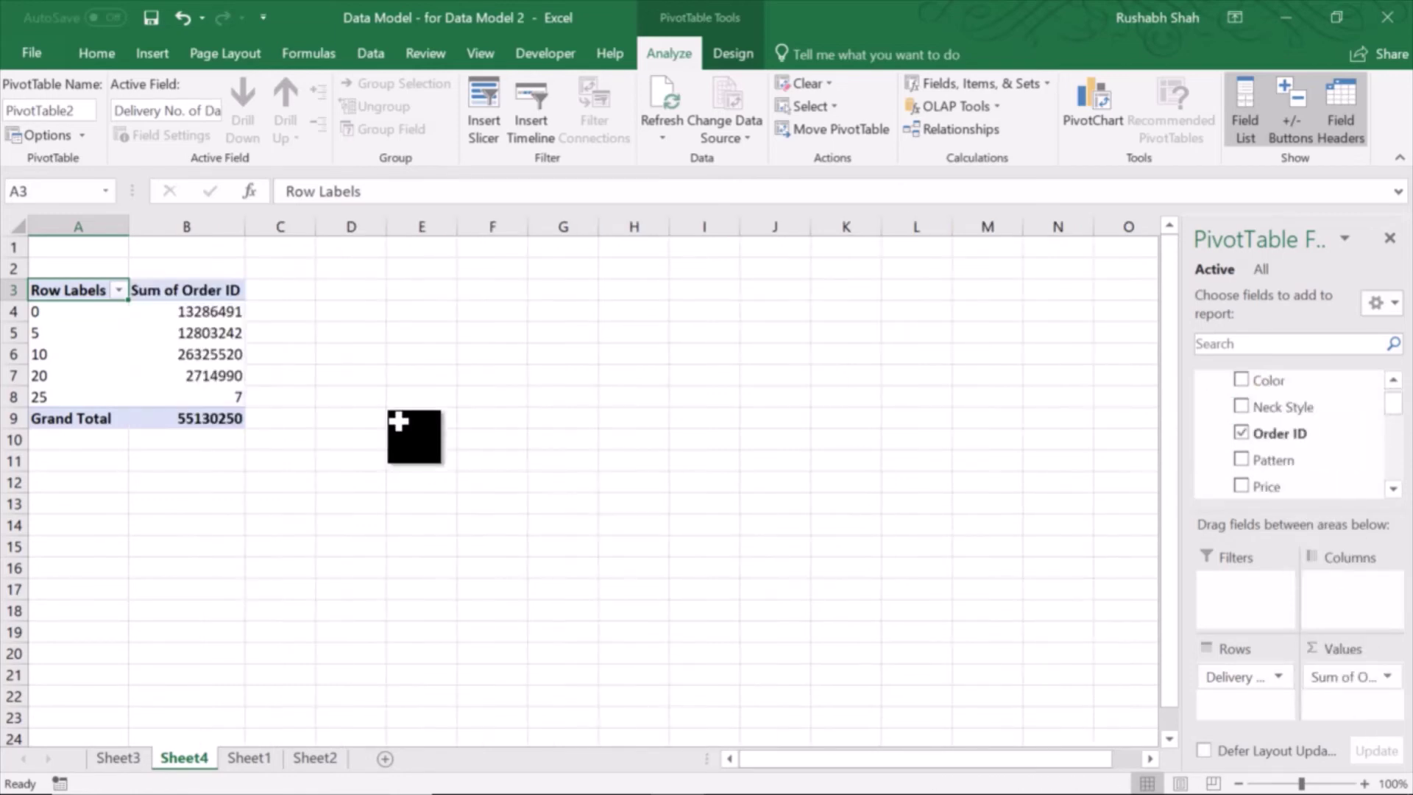
# Summarize the Order ID values by Count instead of Sum.
pyautogui.click(202, 291)
pyautogui.rightClick(203, 292)
pyautogui.moveTo(313, 474)
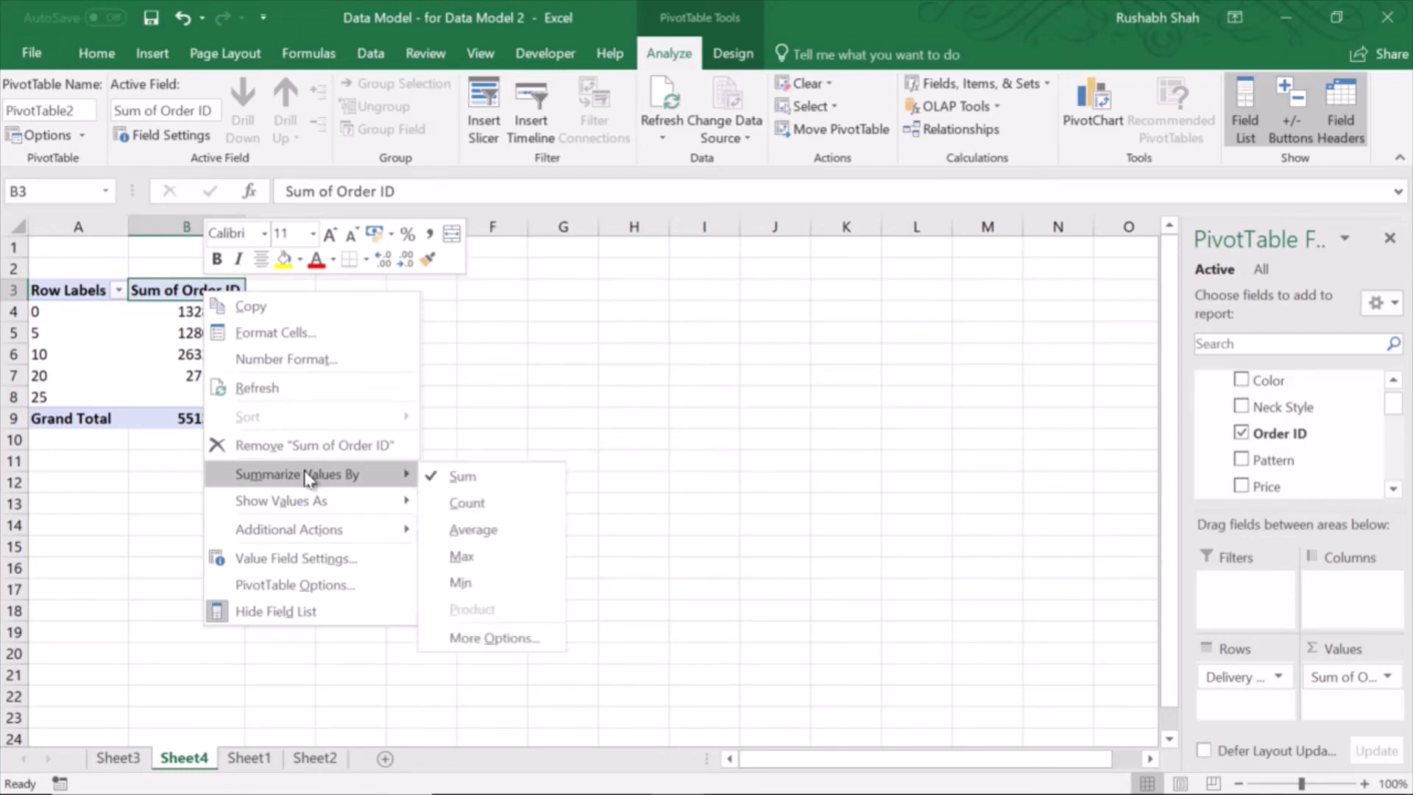
pyautogui.click(471, 502)
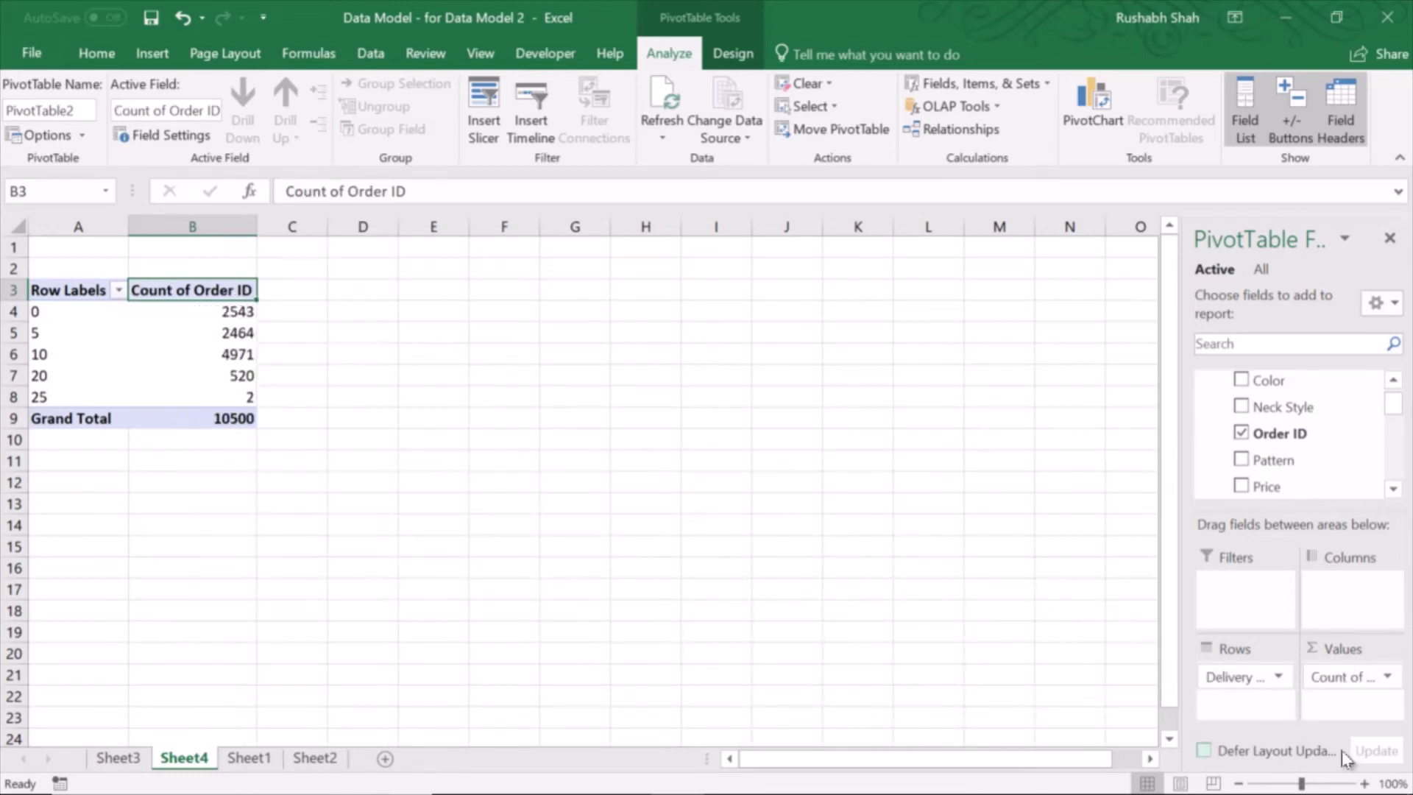
# Zoom to 150% and review the order counts per delivery-days value, totalling 10500.
pyautogui.click(1365, 782)
pyautogui.click(1366, 782)
pyautogui.click(1365, 782)
pyautogui.click(1365, 782)
pyautogui.click(1366, 782)
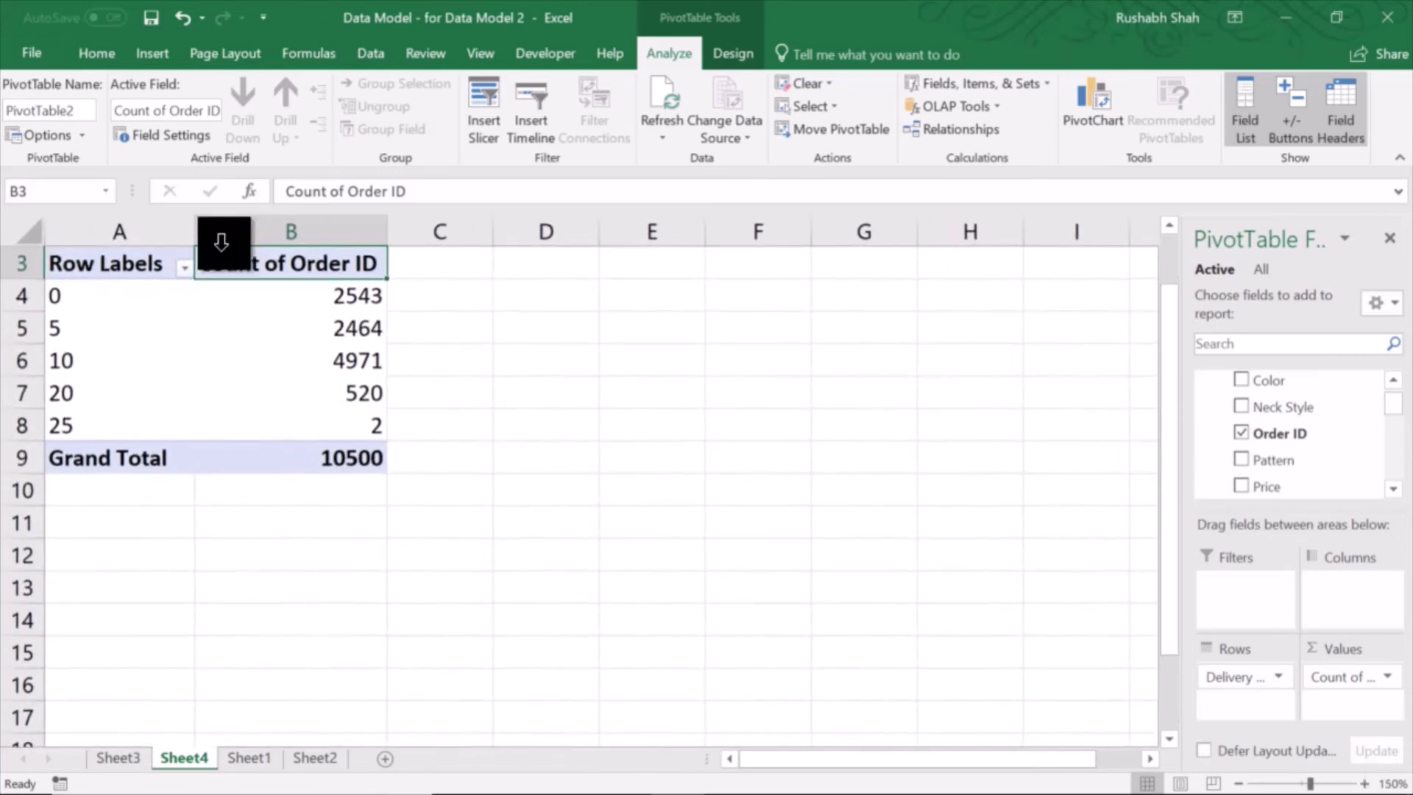
pyautogui.scroll(1, 264, 385)
pyautogui.scroll(1, 264, 385)
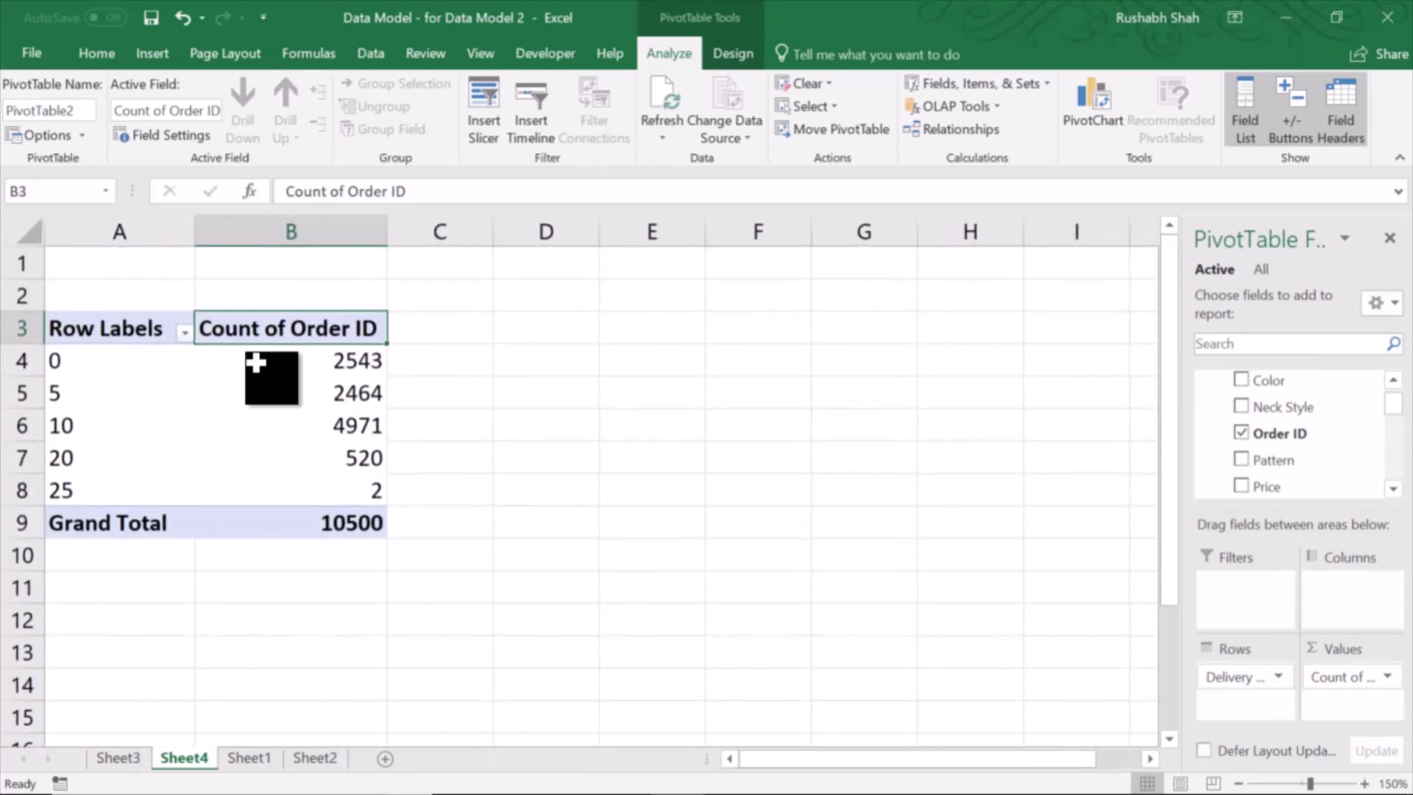
pyautogui.moveTo(253, 368); pyautogui.dragTo(137, 352)
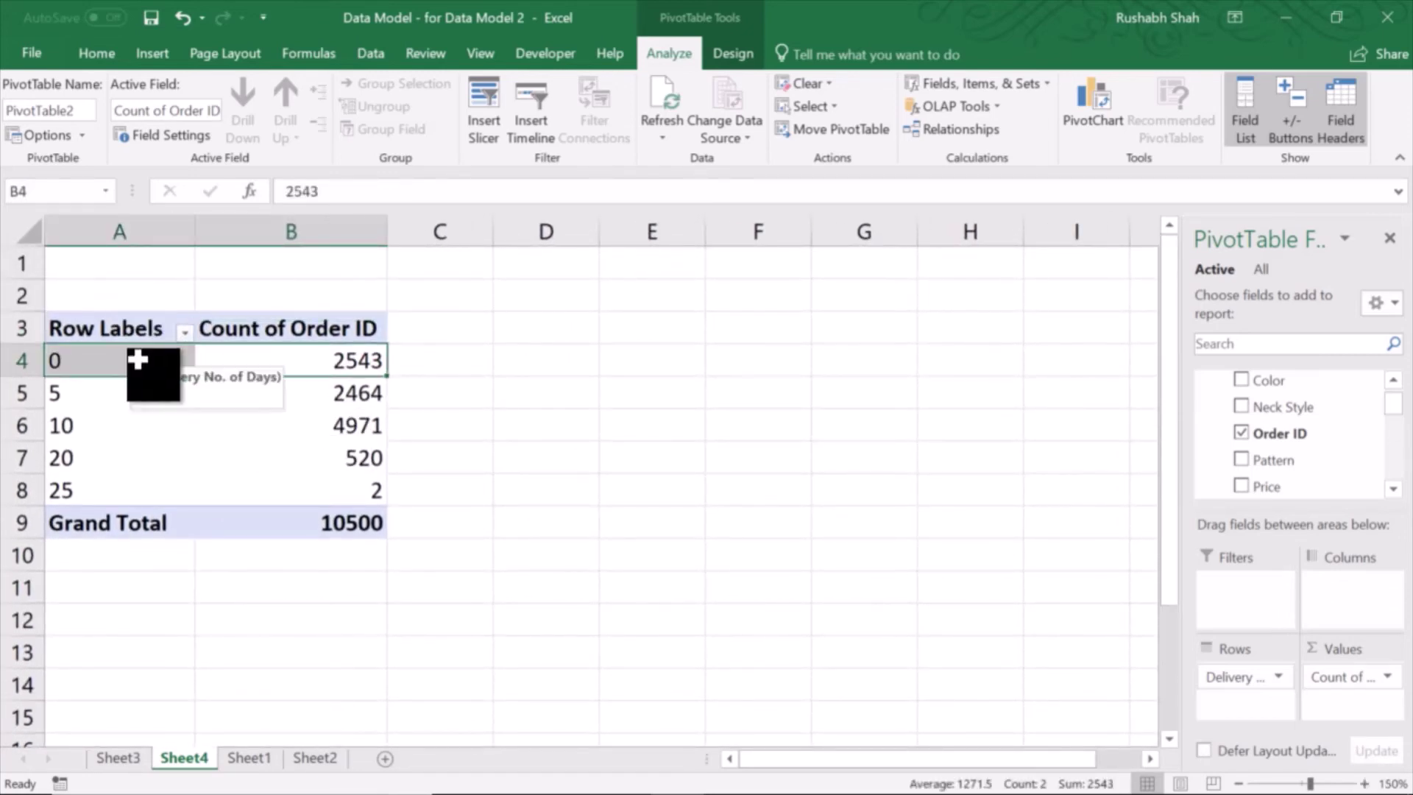
pyautogui.moveTo(245, 388); pyautogui.dragTo(269, 460)
pyautogui.moveTo(129, 487); pyautogui.dragTo(324, 489)
pyautogui.click(277, 362)
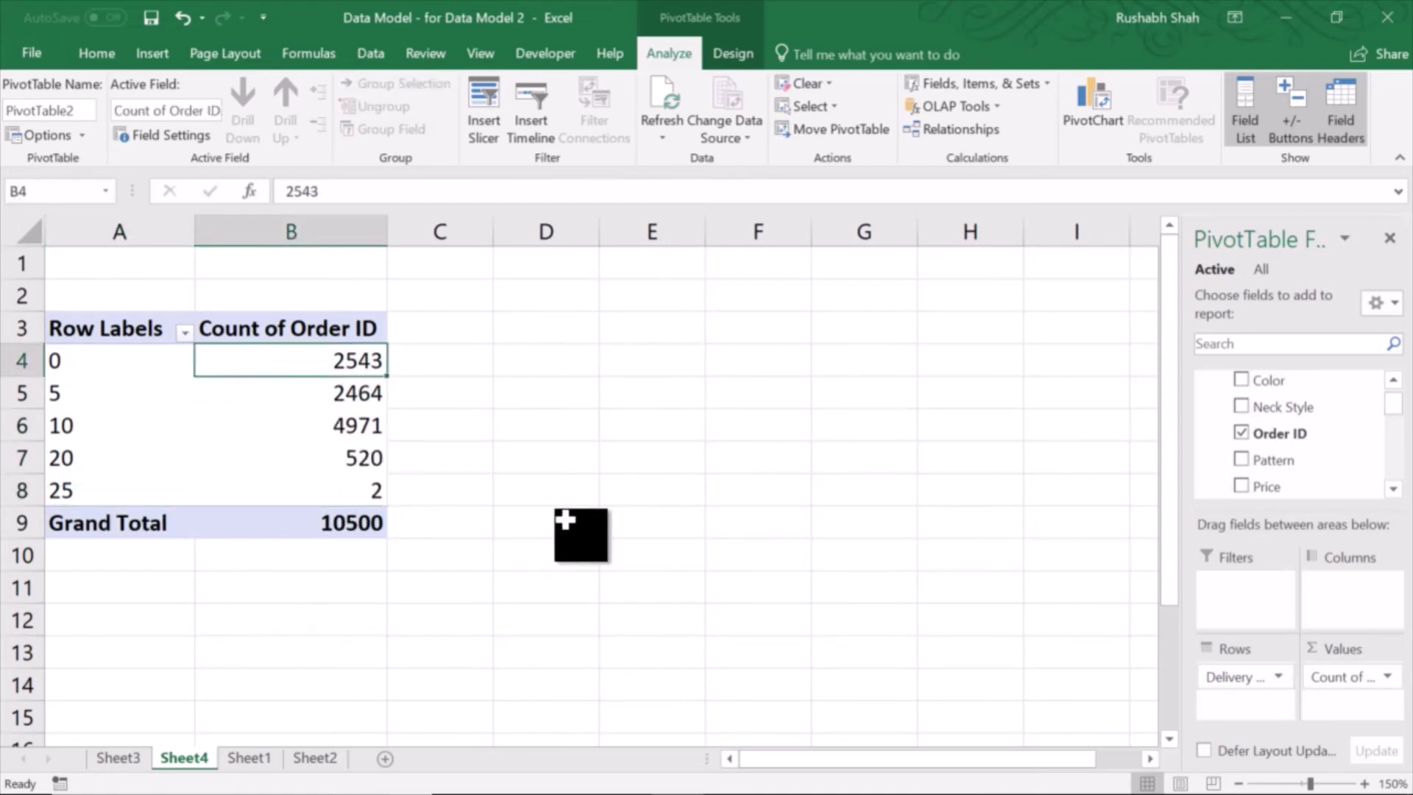